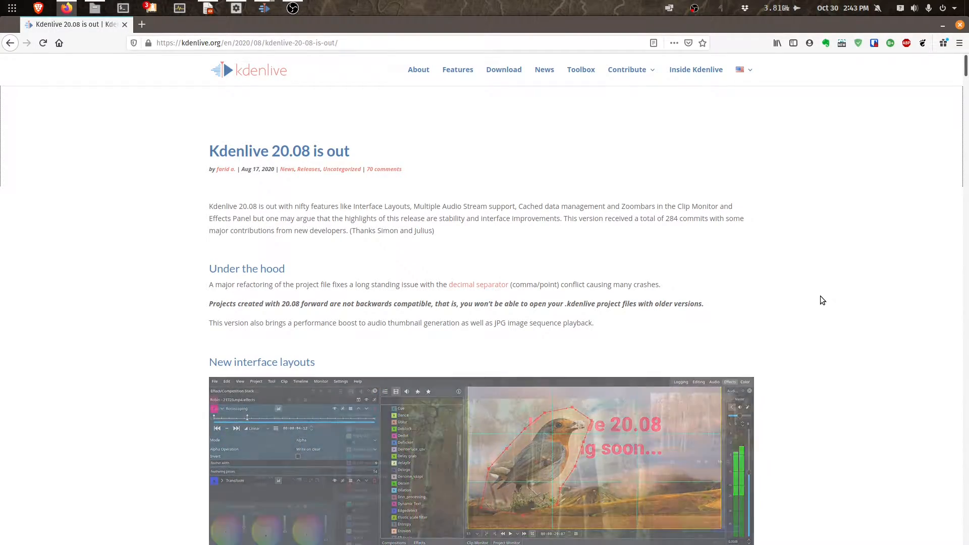
Step: Read through the Kdenlive 20.08 release page and its GPU encoding comments, and review the computer's specifications in the system's About settings
scroll(819, 296, down, 10)
scroll(820, 296, down, 15)
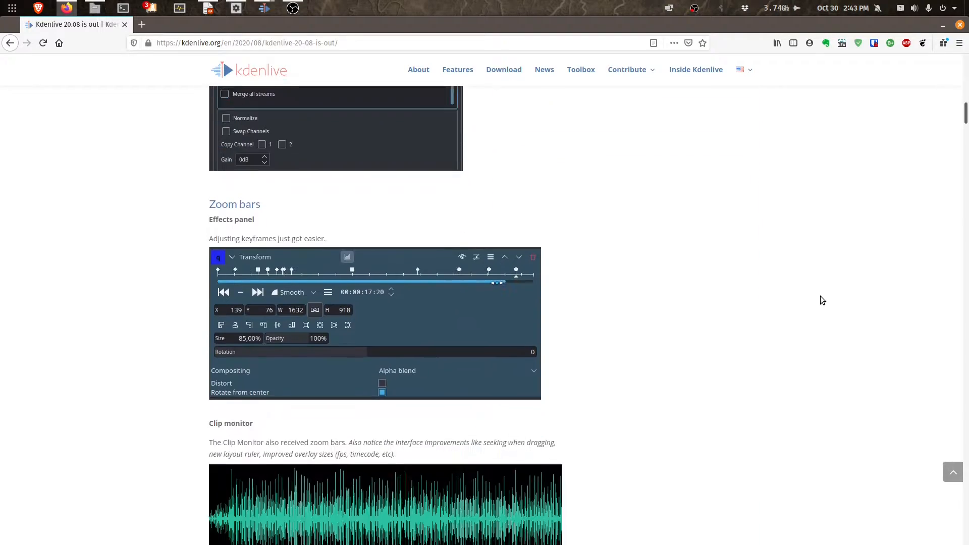
scroll(819, 296, down, 20)
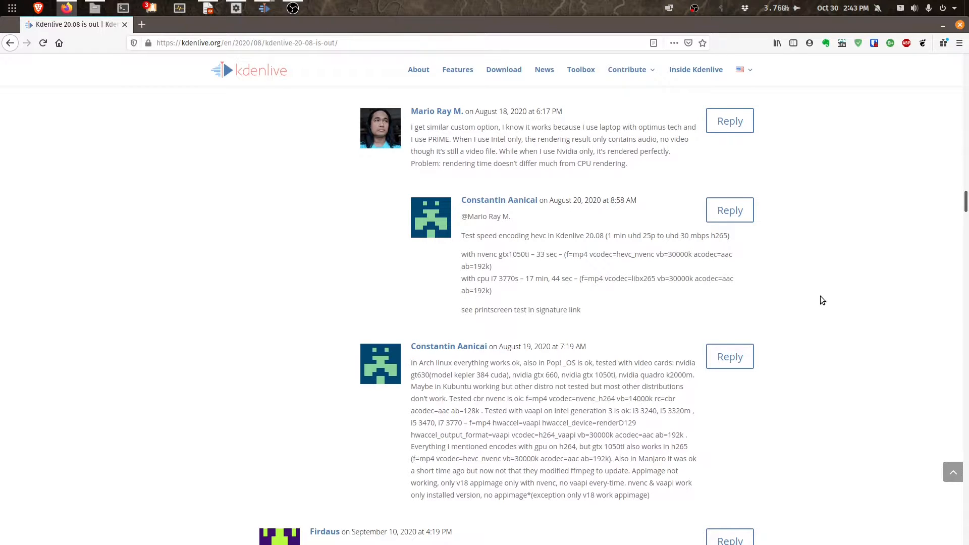
scroll(819, 295, down, 3)
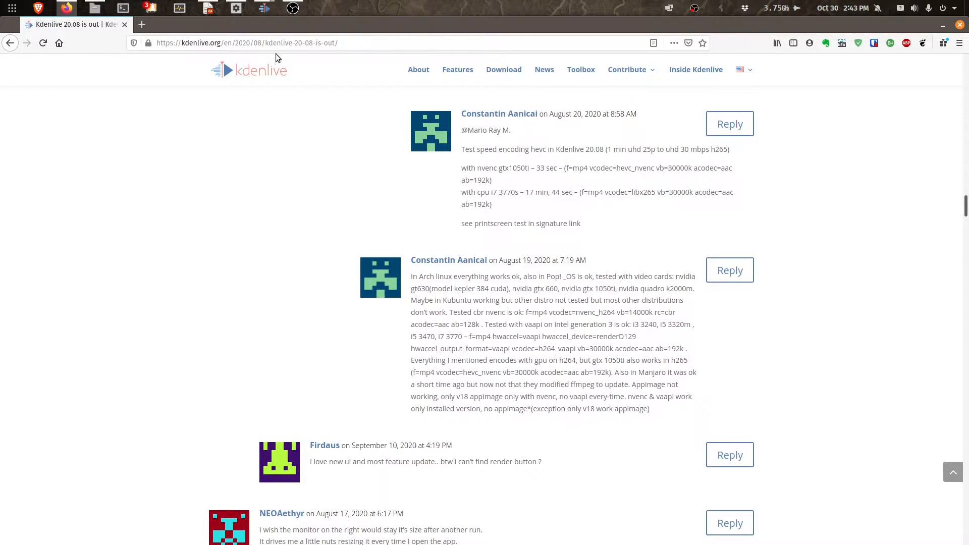
click(207, 11)
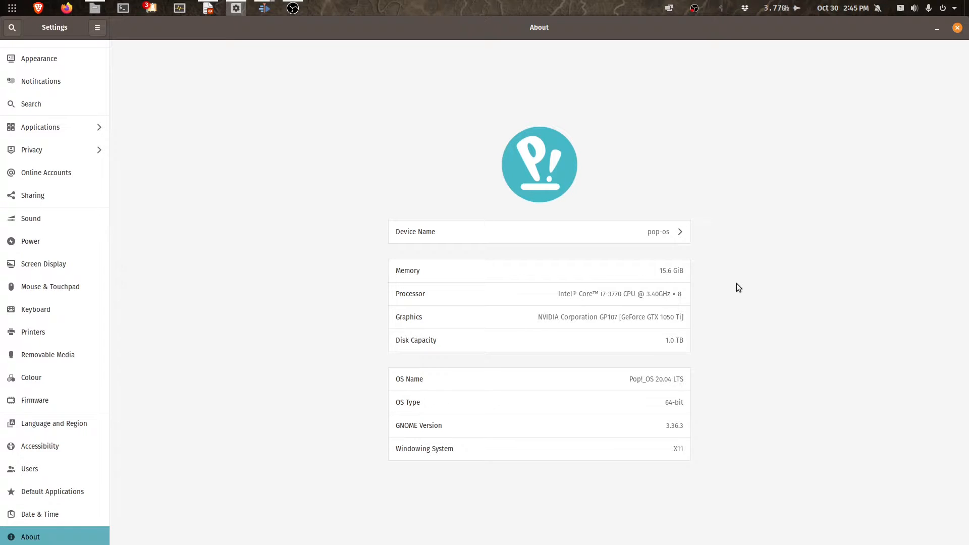
click(934, 35)
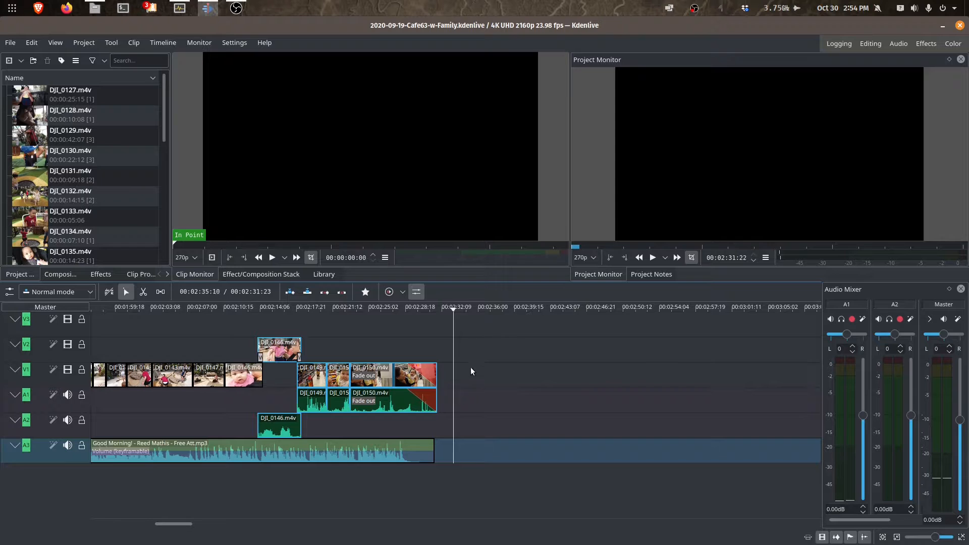
Step: Look over the project's timeline in Kdenlive and place the playhead at the end of the last clip
drag(186, 525, 130, 527)
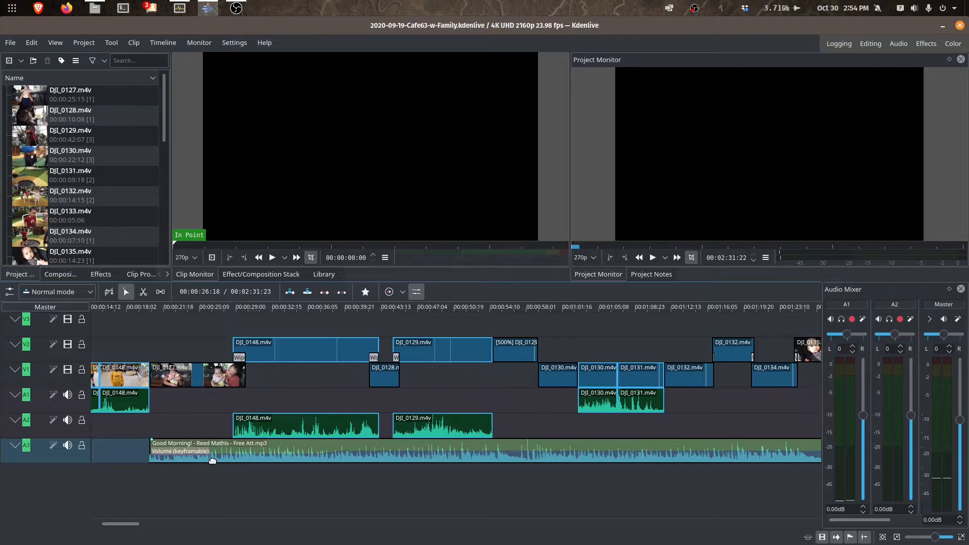
drag(135, 522, 196, 521)
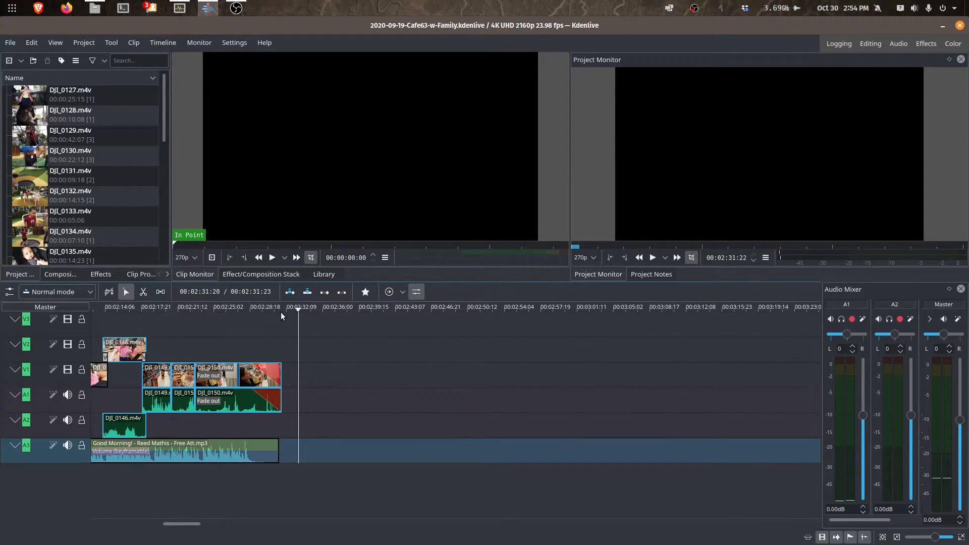
key(End)
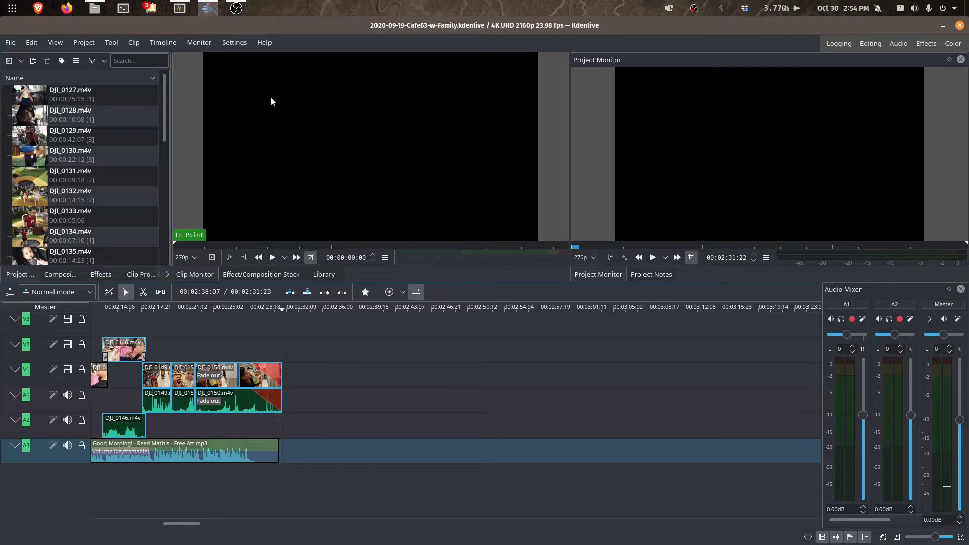
Step: Open the render dialog, choose the MP4 (H264/AAC) format and show more options to examine its encoding parameters
click(84, 43)
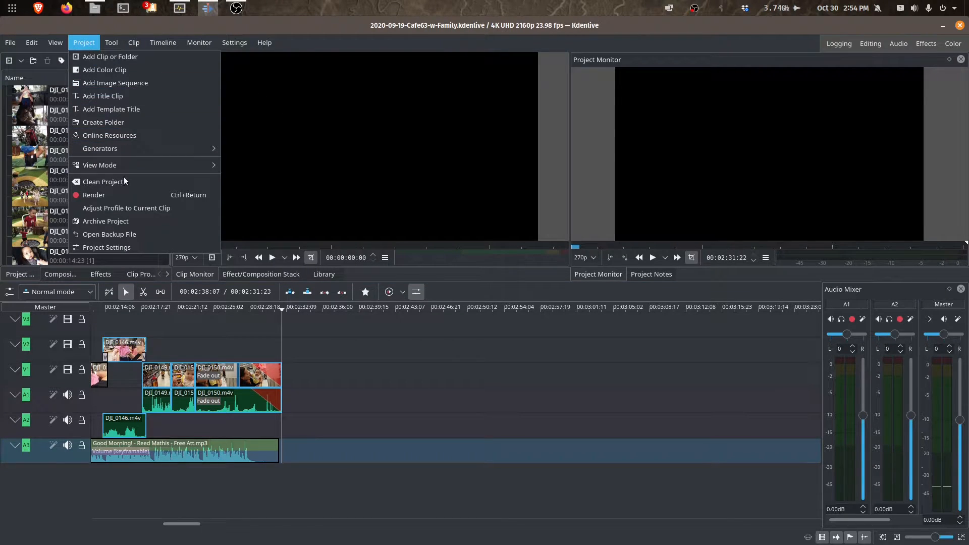
click(125, 190)
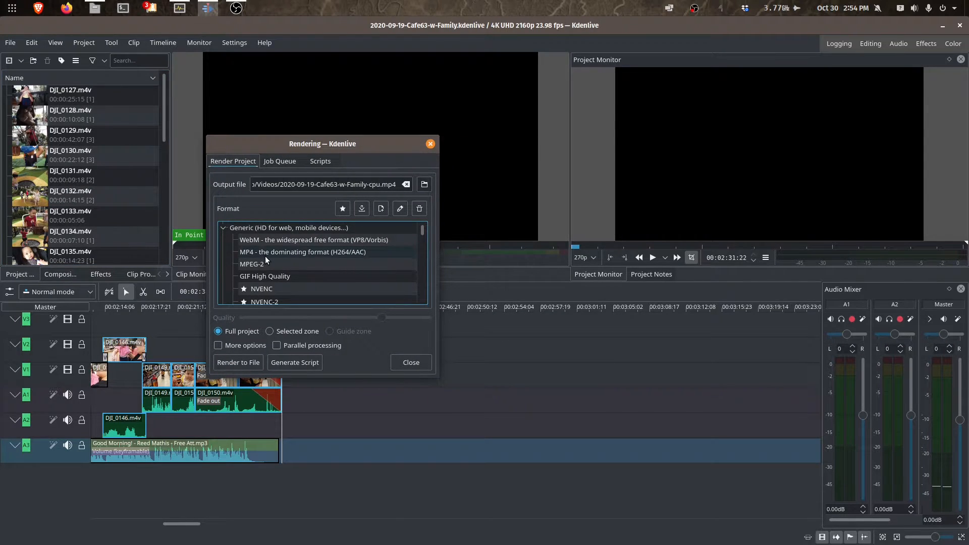
drag(439, 383, 492, 467)
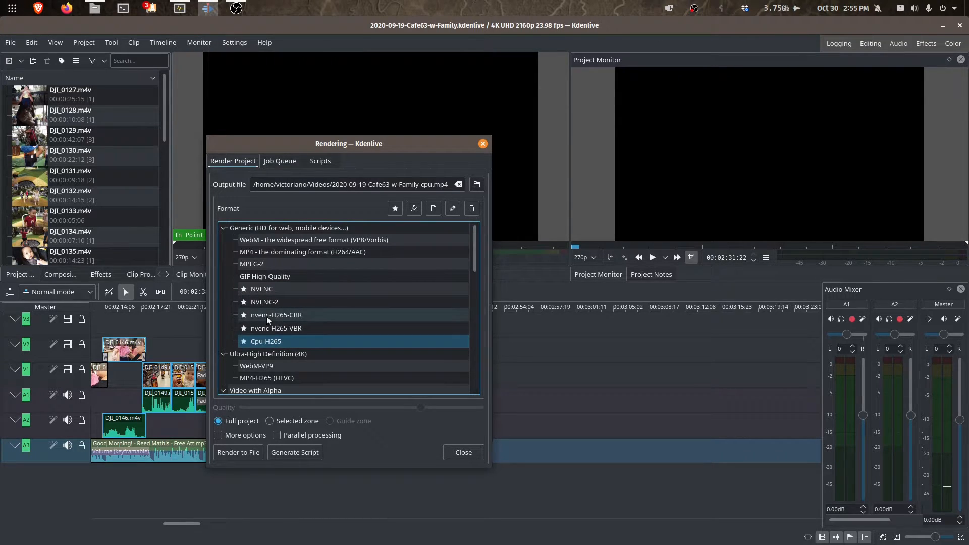
click(252, 256)
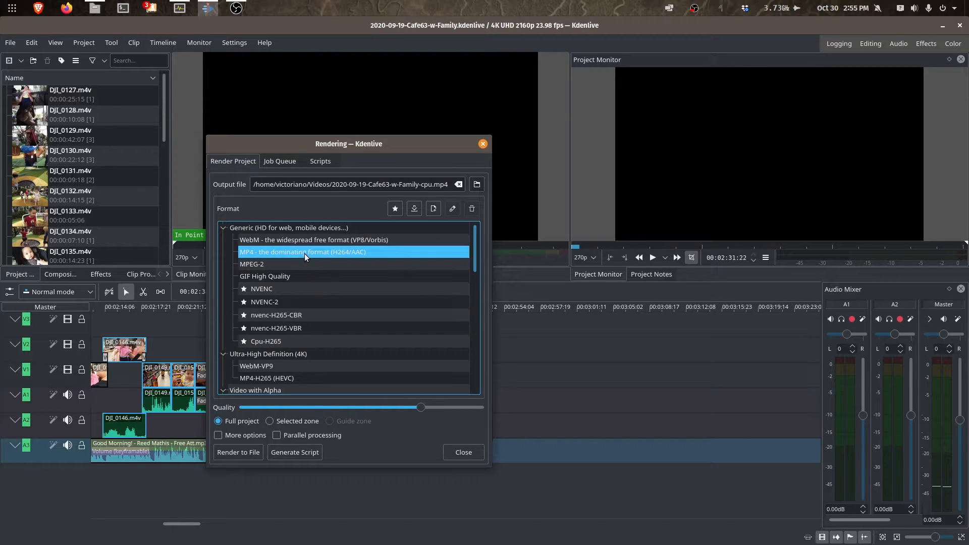
click(219, 434)
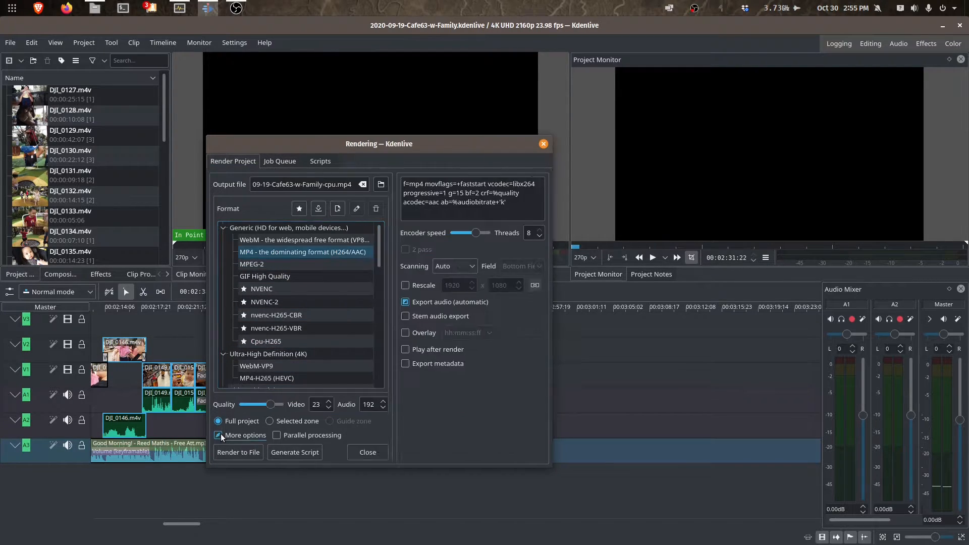
drag(508, 203, 401, 183)
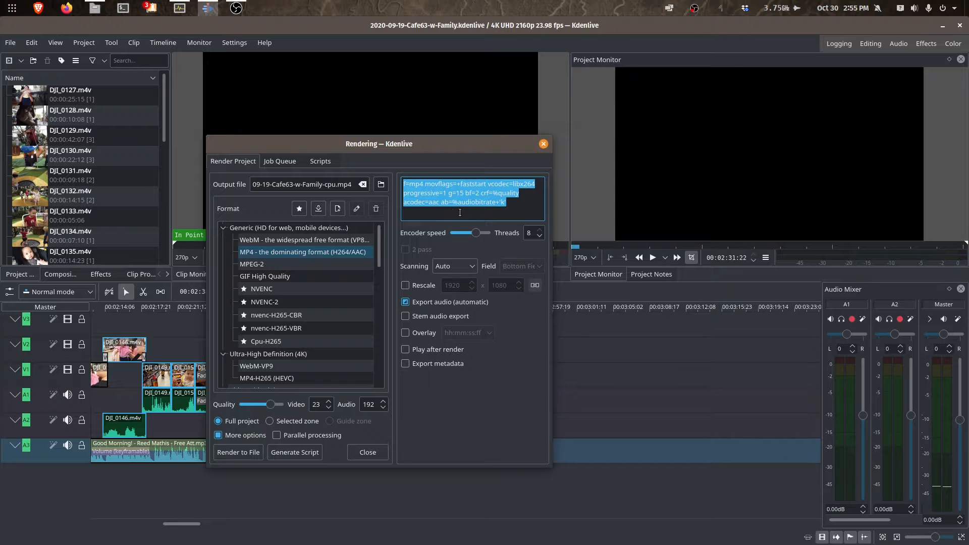
Step: Move the render dialog aside and place System Monitor's resource graphs side by side with the editor
drag(464, 147, 340, 133)
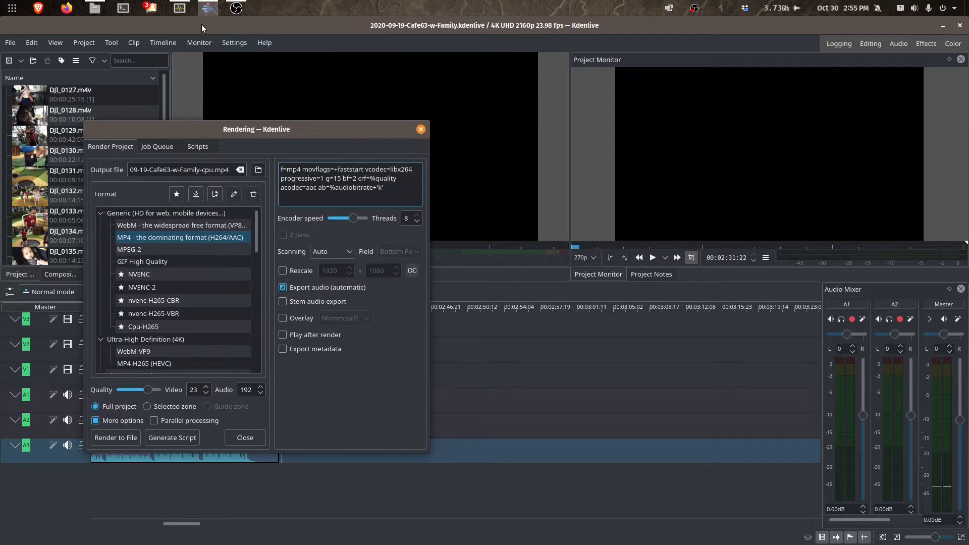
click(179, 7)
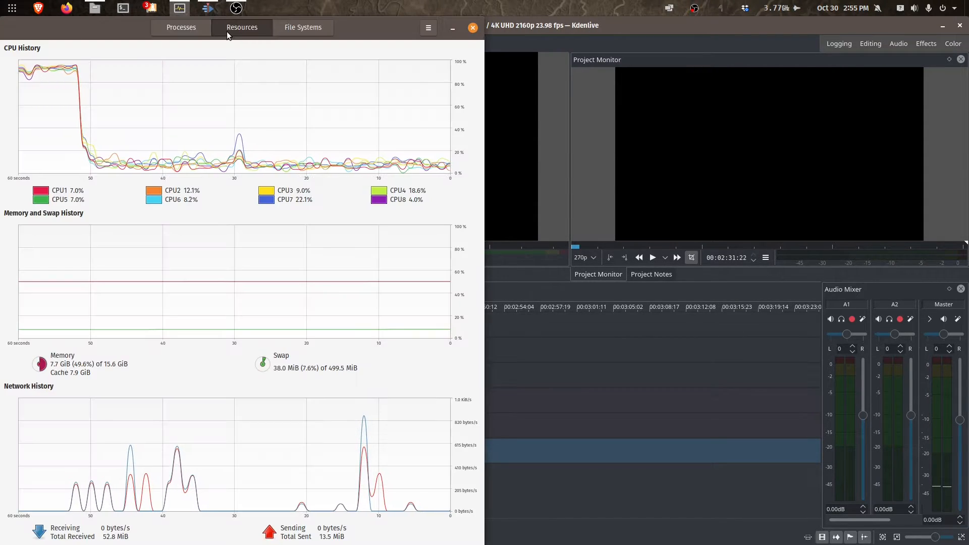
drag(128, 29, 967, 166)
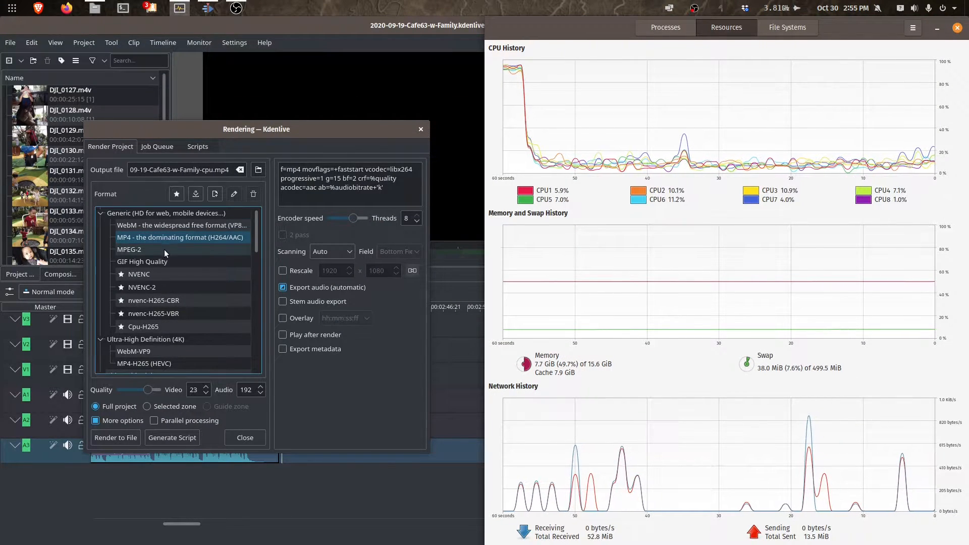
Step: Change the output file name's ending to CPU, making it 2020-09-19-Cafe63-w-Family-CPU.mp4, and start rendering the full project to file
click(243, 212)
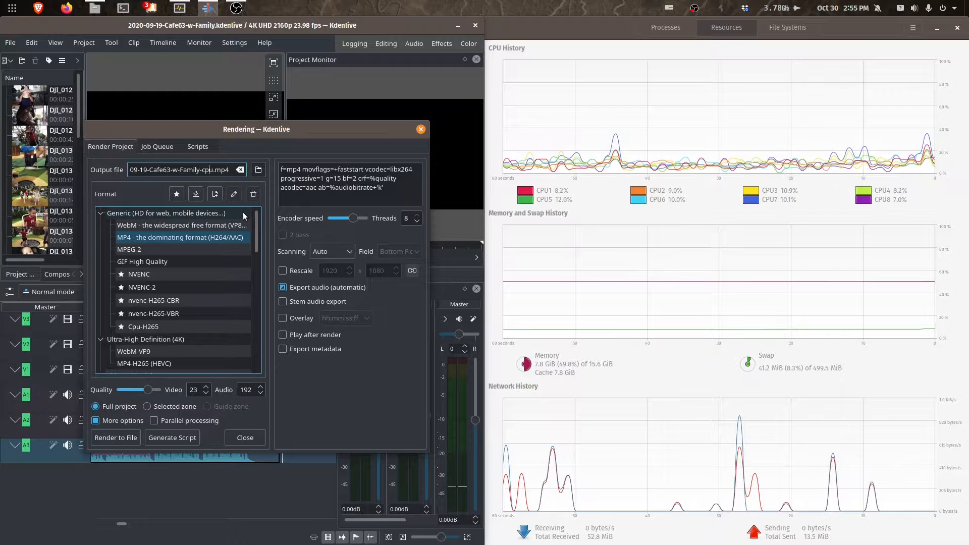
key(shift+Right)
key(shift+Right)
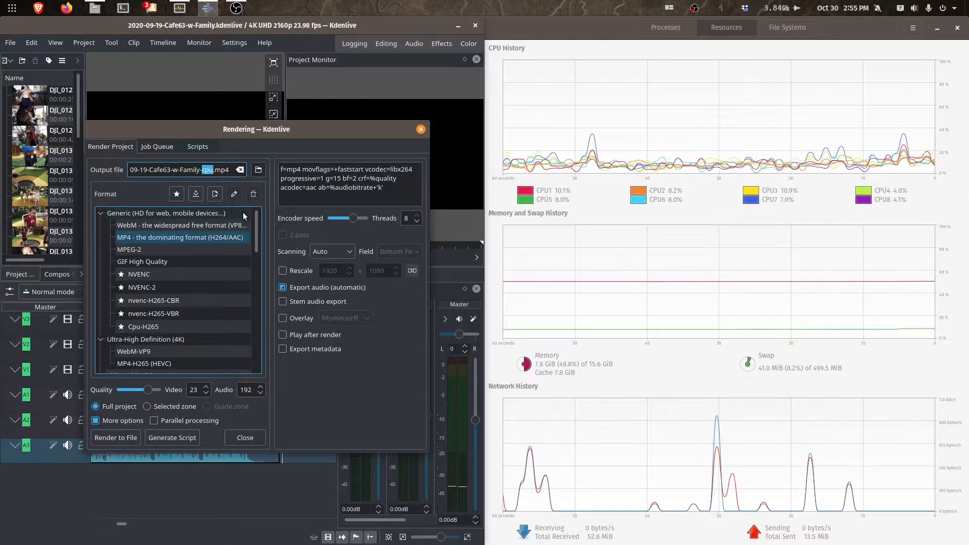
text(CPU)
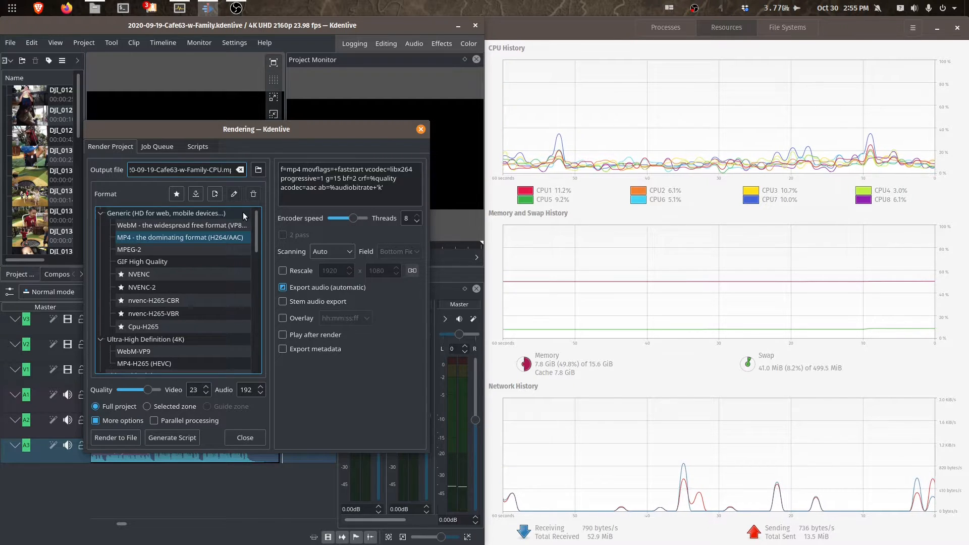
click(123, 440)
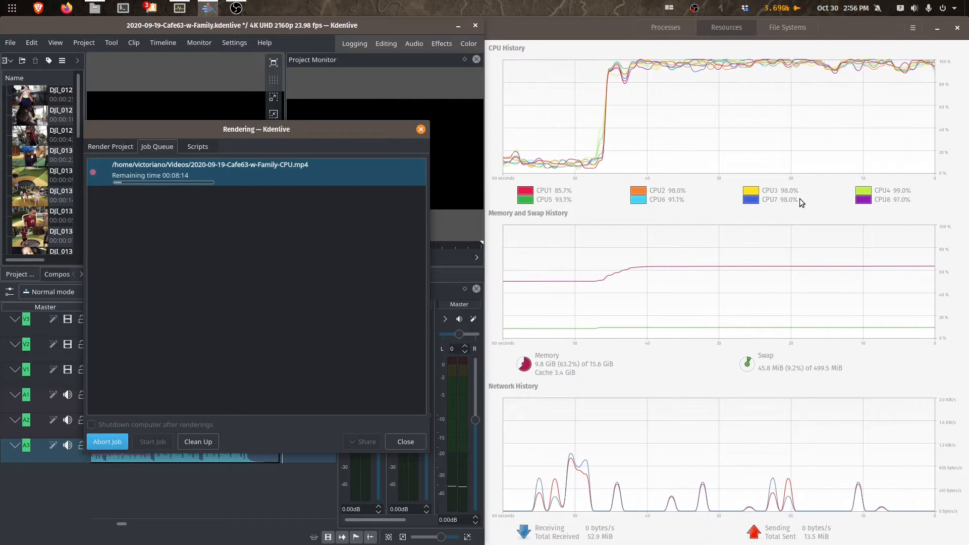
Step: Open NVIDIA X Server Settings alongside the render and show the GPU 0 graphics card information
key(Return)
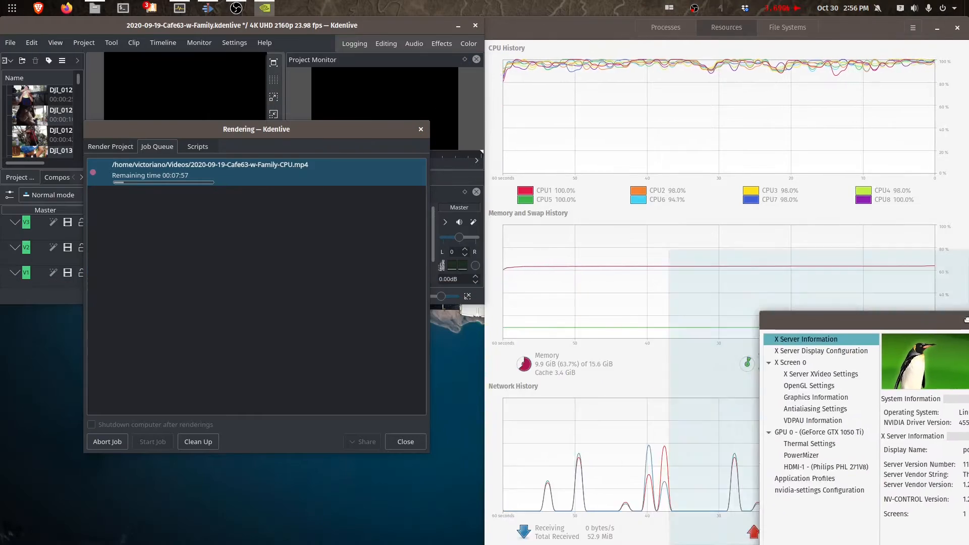
click(543, 402)
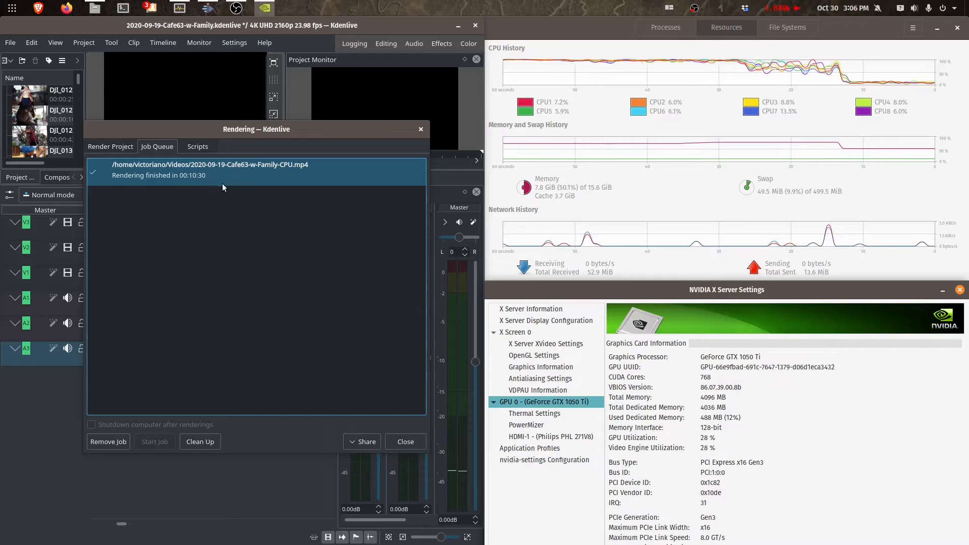
Step: Look at the timeline behind the render dialog, and inspect the rendered CPU file's basic and audio/video properties in the Videos folder
drag(313, 128, 316, 345)
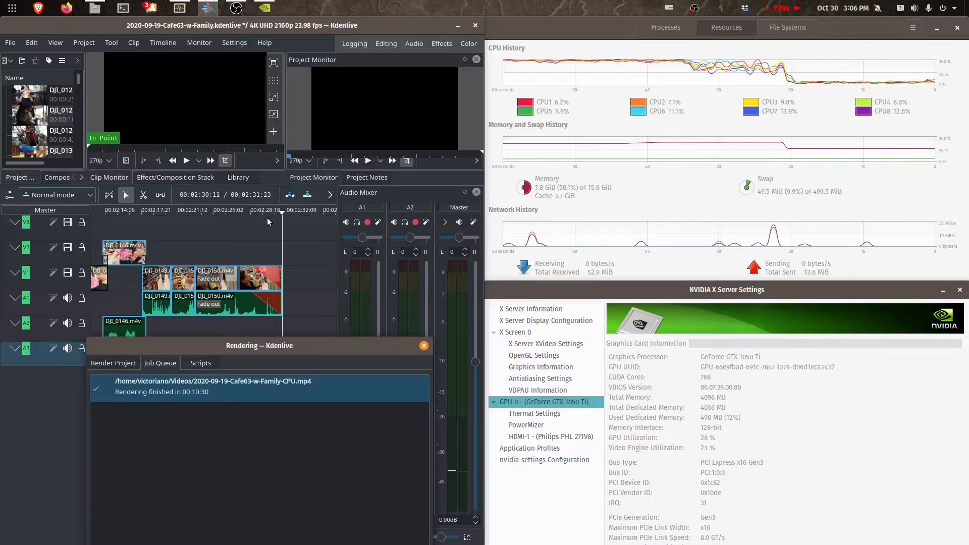
drag(320, 346, 321, 150)
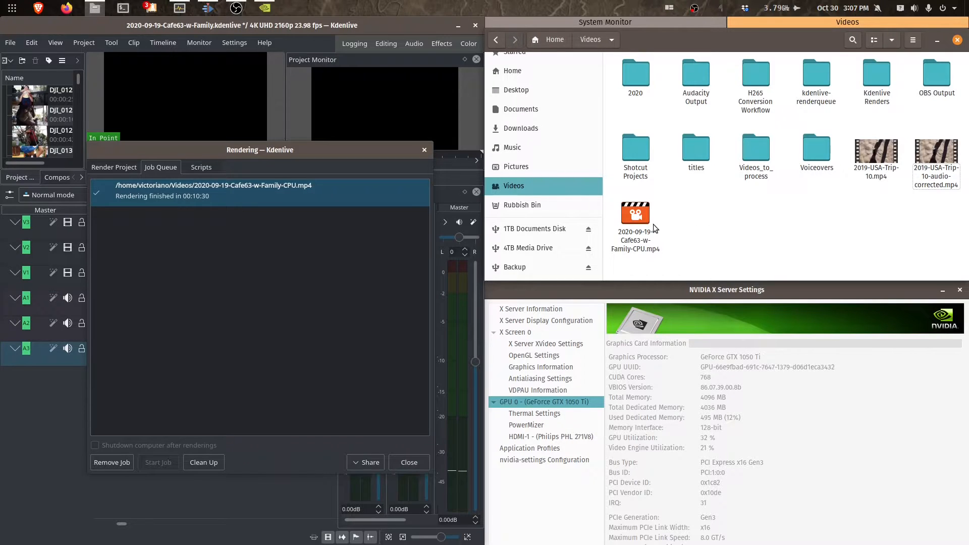
click(635, 228)
right_click(647, 243)
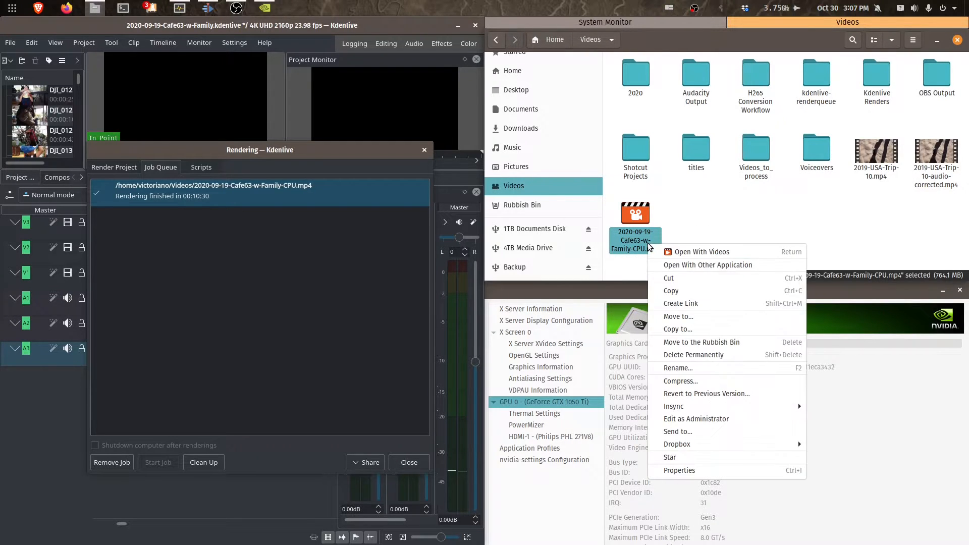
click(706, 467)
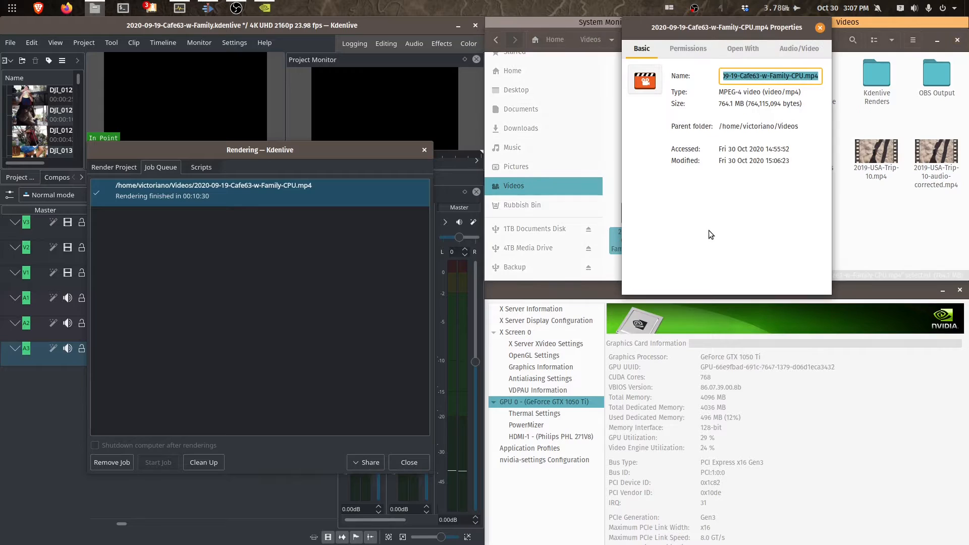
click(800, 50)
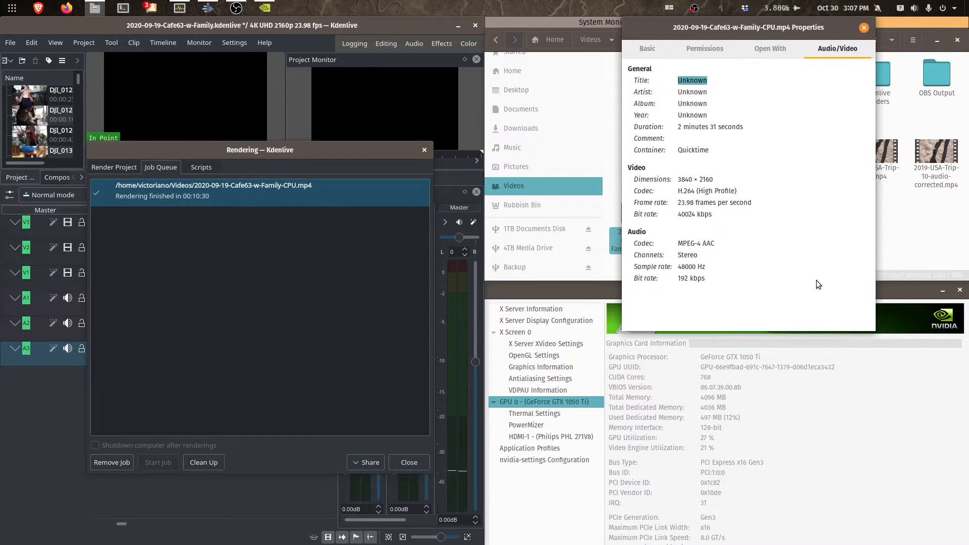
drag(679, 179, 695, 192)
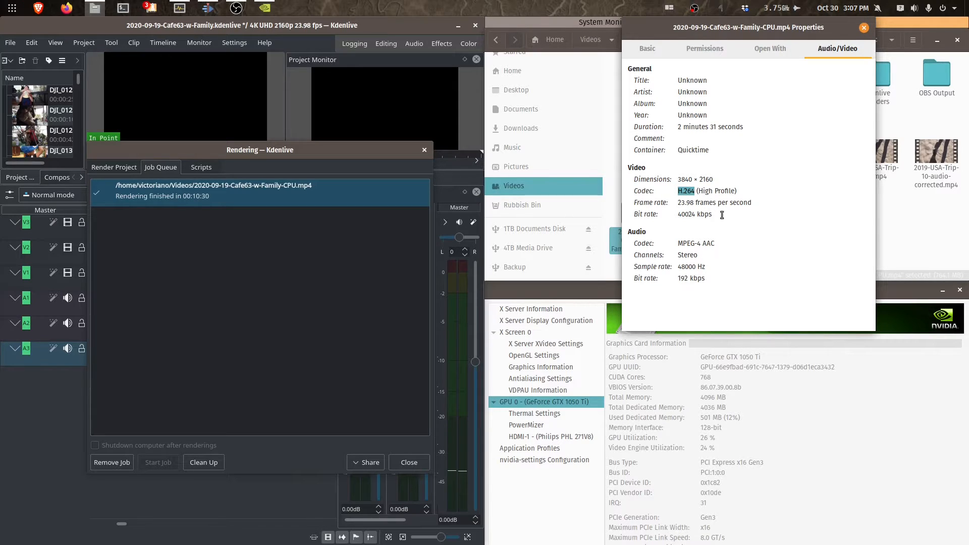
click(655, 50)
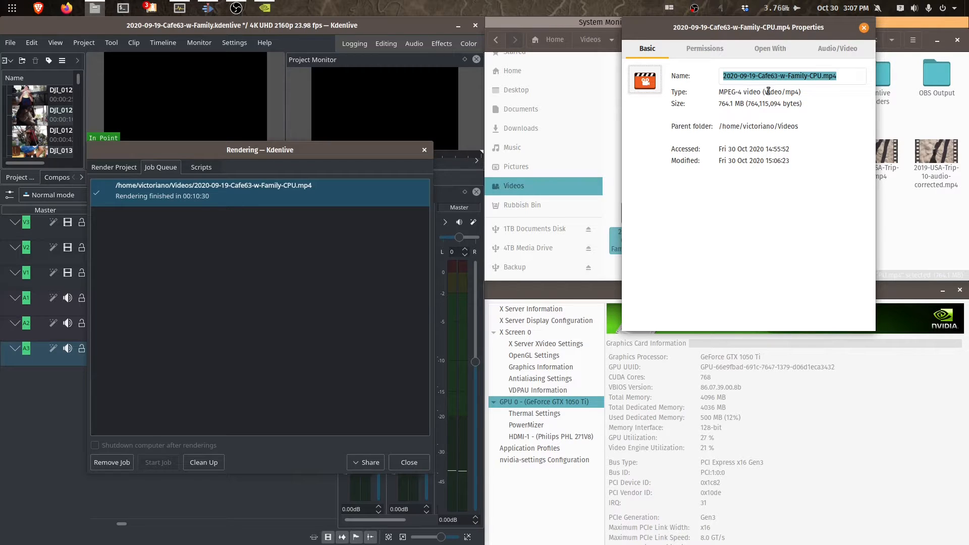
key(Escape)
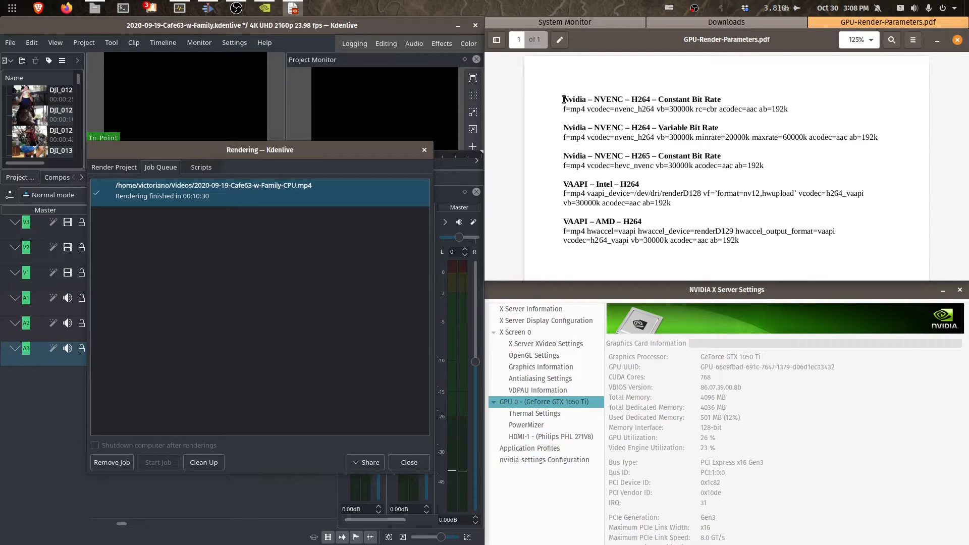
Step: Review the Nvidia NVENC constant bit rate parameters for H264 and H265 in GPU-Render-Parameters.pdf
drag(564, 100, 726, 98)
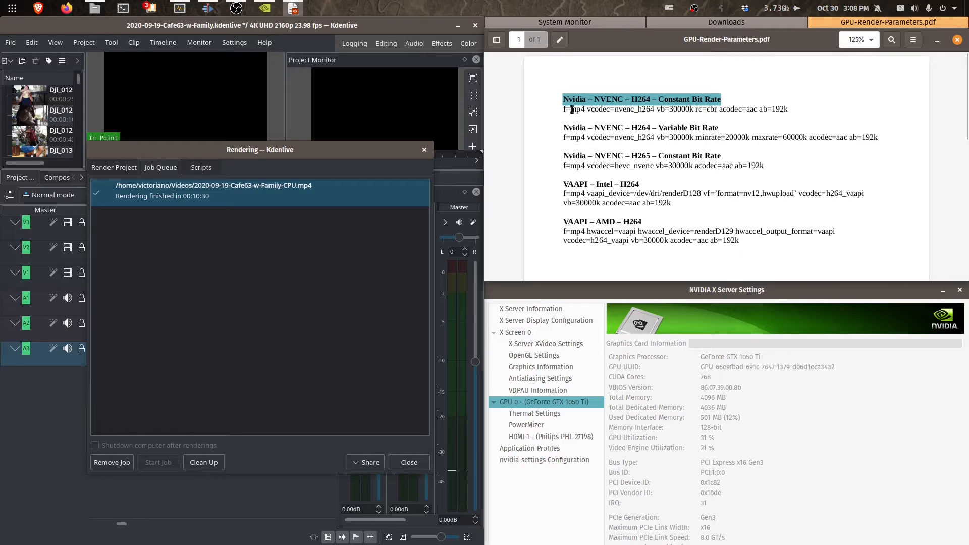
drag(564, 109, 796, 114)
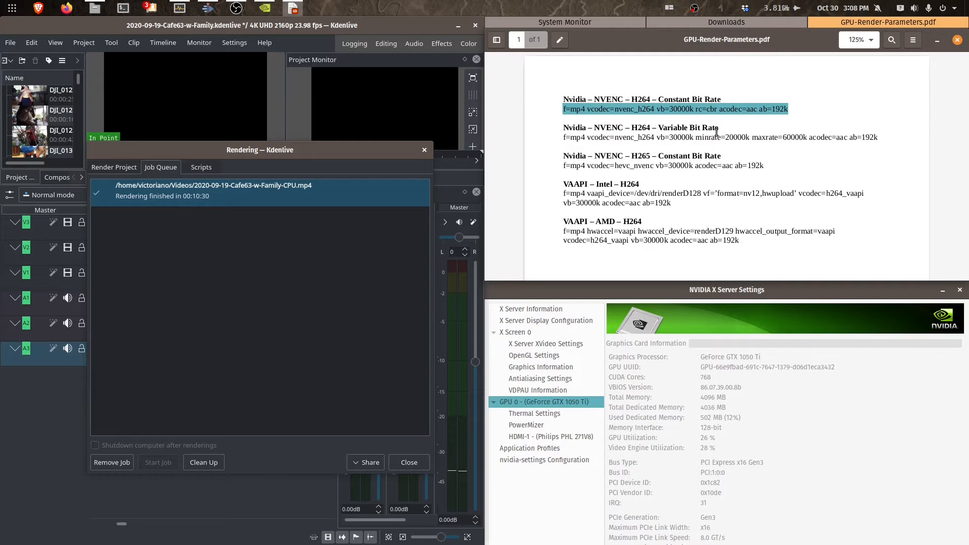
drag(564, 155, 730, 151)
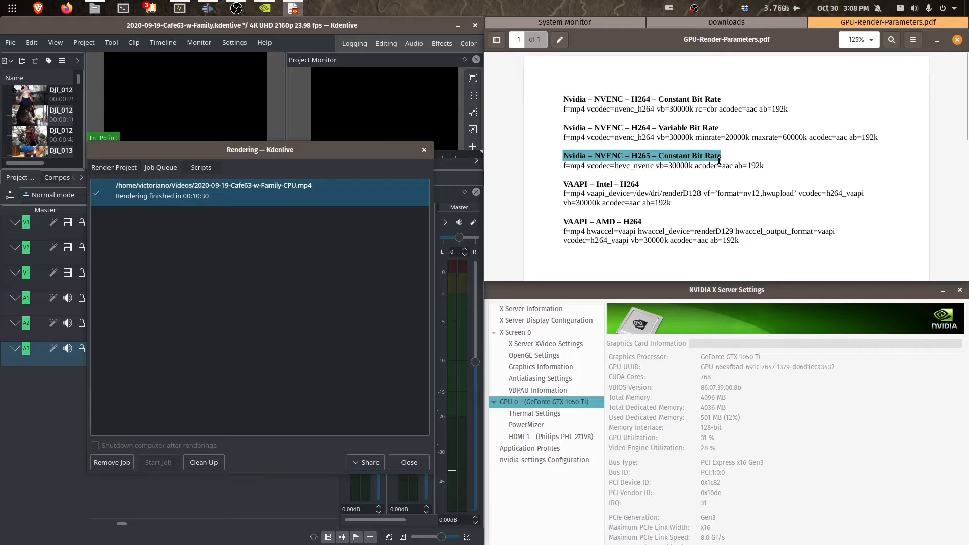
drag(563, 166, 768, 172)
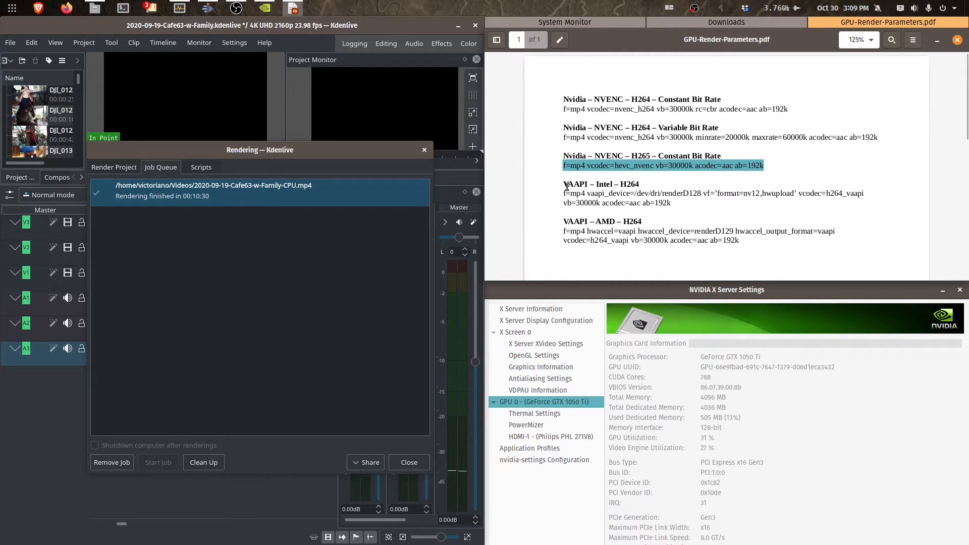
Step: Review the VAAPI Intel and AMD H264 parameters and copy the Nvidia NVENC H265 constant bit rate parameter line
drag(564, 192, 677, 205)
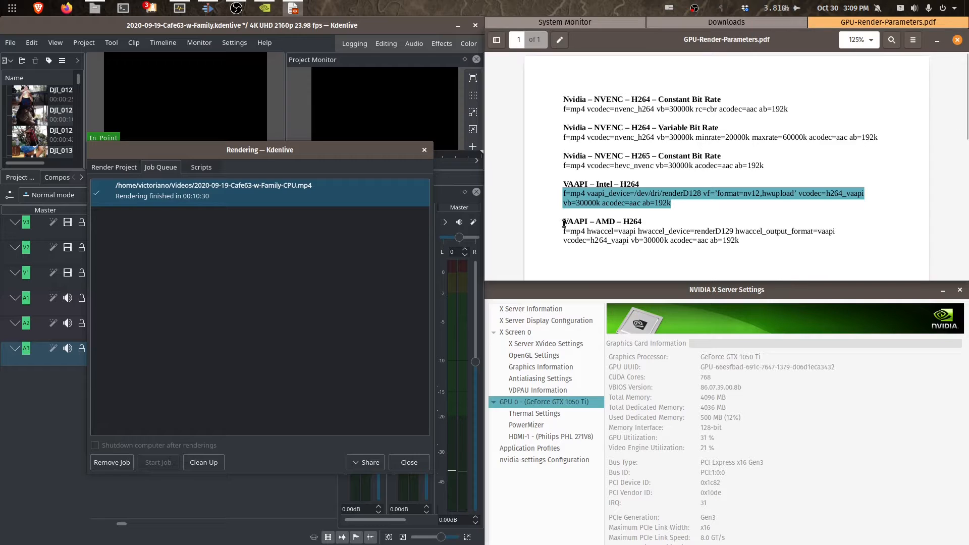
drag(564, 231, 745, 246)
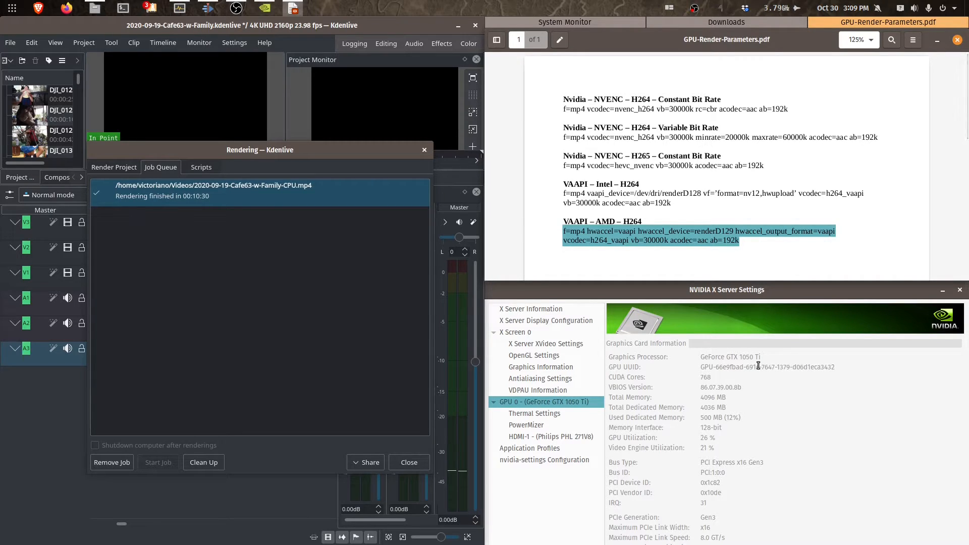
drag(564, 165, 772, 170)
key(ctrl+c)
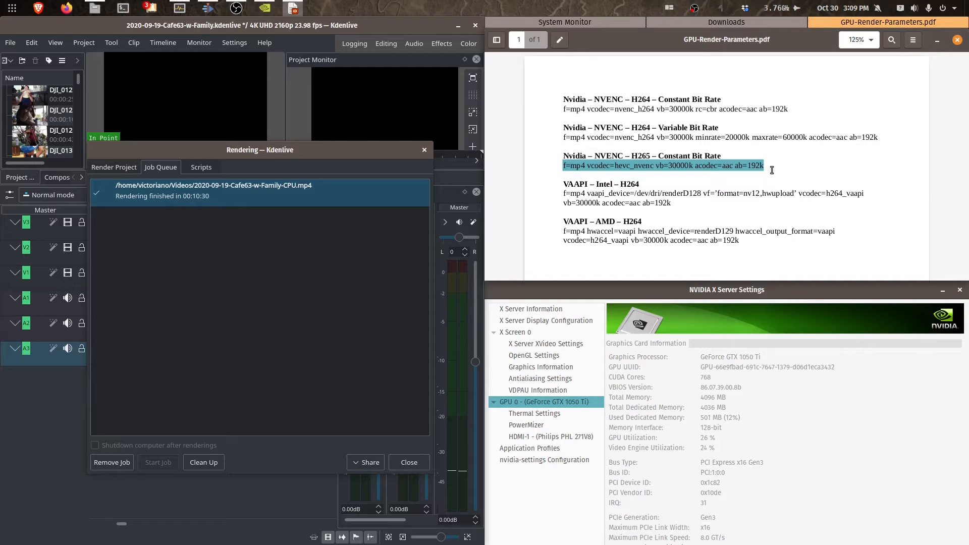
Step: Reopen the project's render settings and change the output file name's ending to GPU, making it 2020-09-19-Cafe63-w-Family-GPU.mp4
click(424, 150)
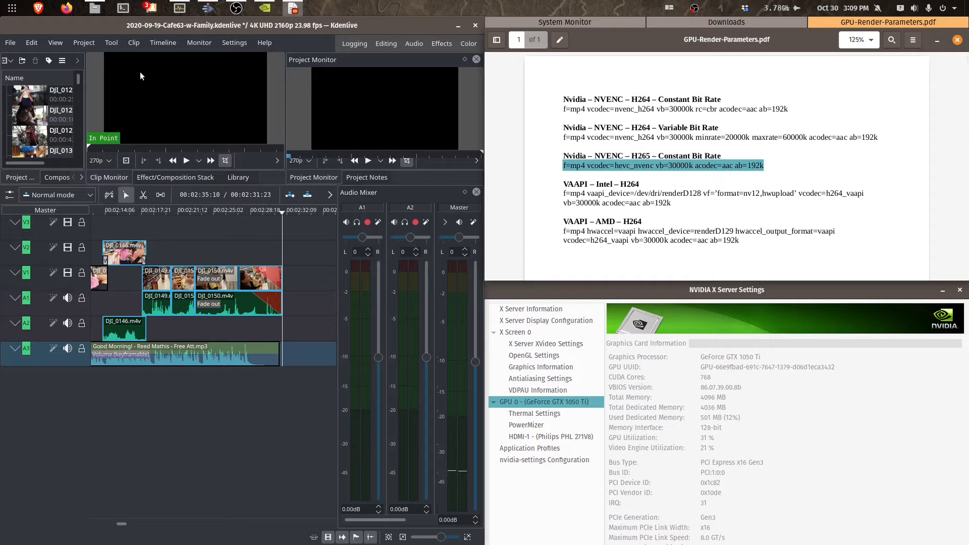
click(92, 43)
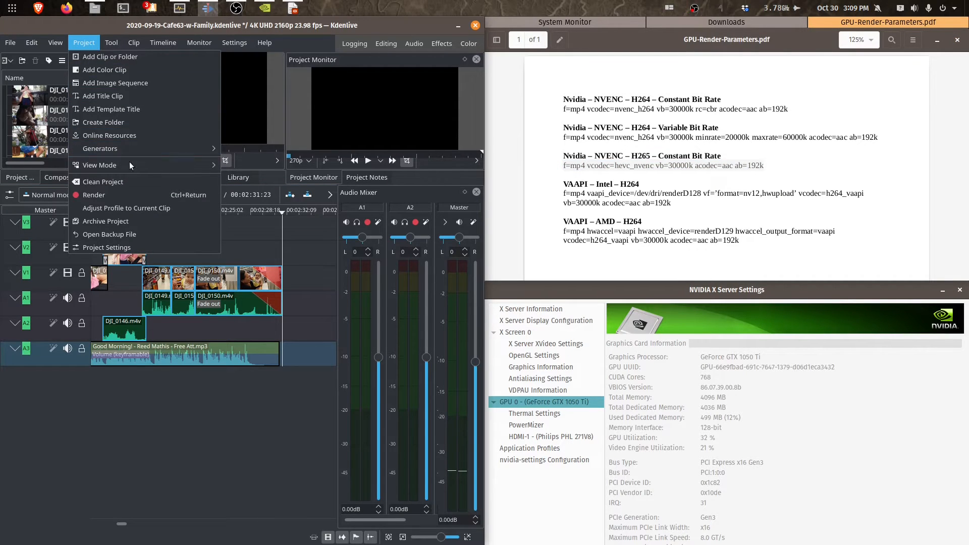
click(132, 198)
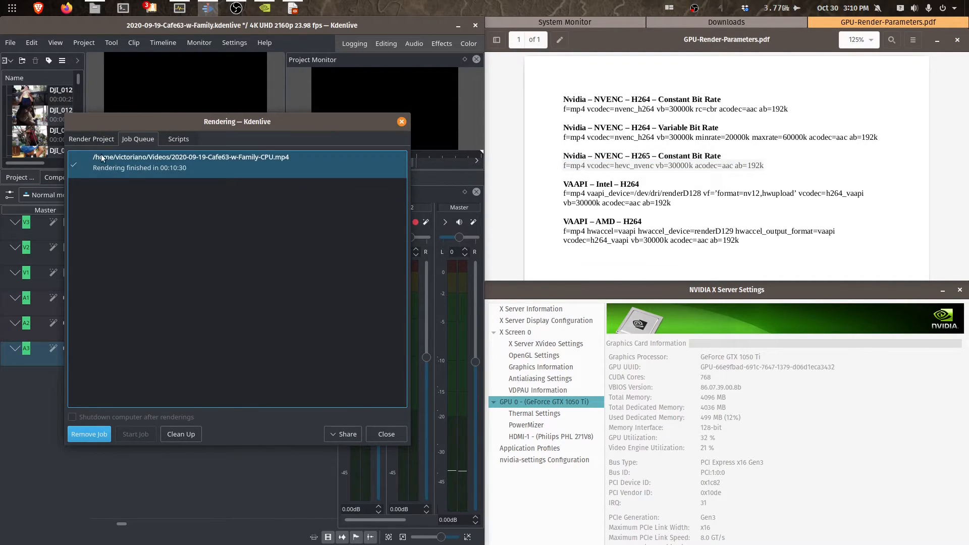
click(97, 137)
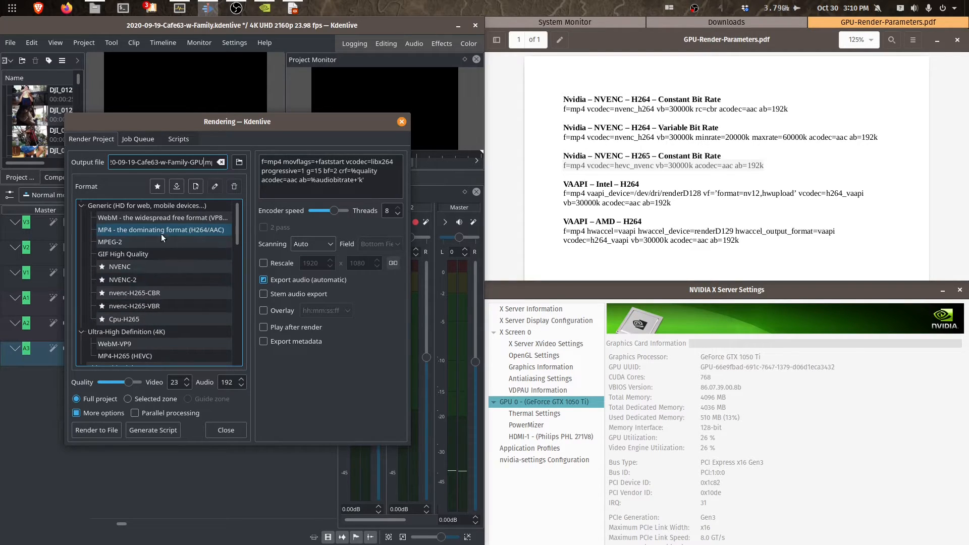
Step: Start a new render profile named NVENC H265 and replace its parameters with f=mp4 vcodec=hevc_nvenc vb=30000k acodec=aac ab=192k
click(195, 187)
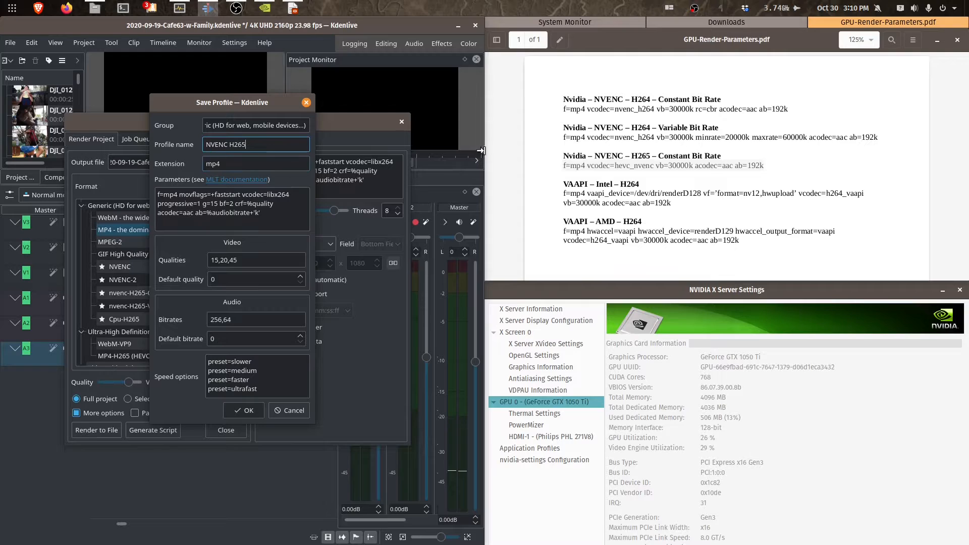
click(563, 166)
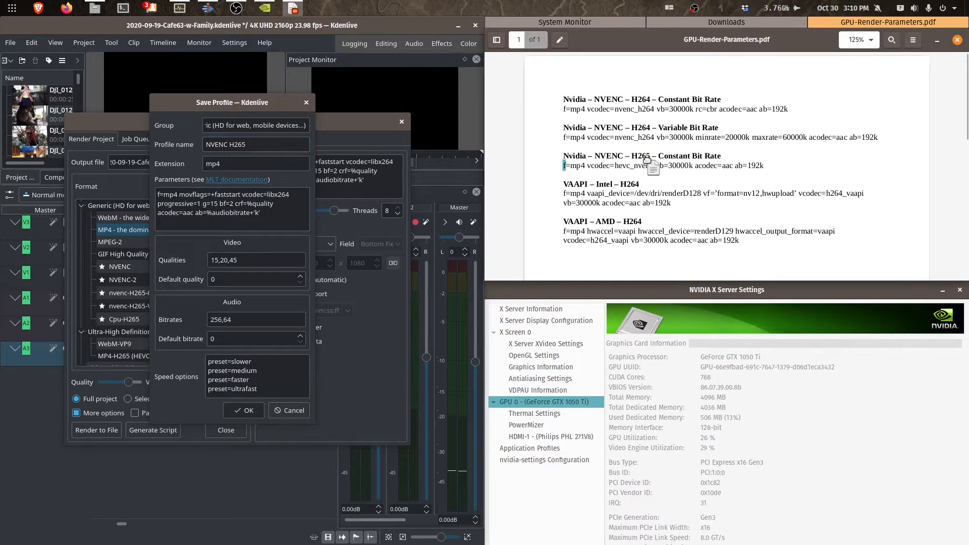
click(576, 167)
drag(565, 166, 772, 168)
click(565, 176)
drag(564, 166, 766, 170)
click(281, 223)
key(ctrl+a)
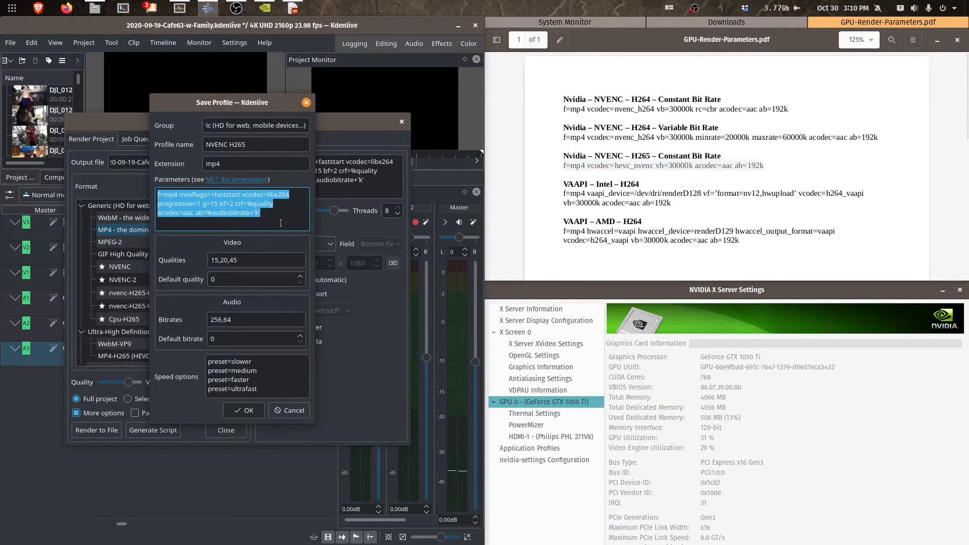
key(BackSpace)
key(ctrl+v)
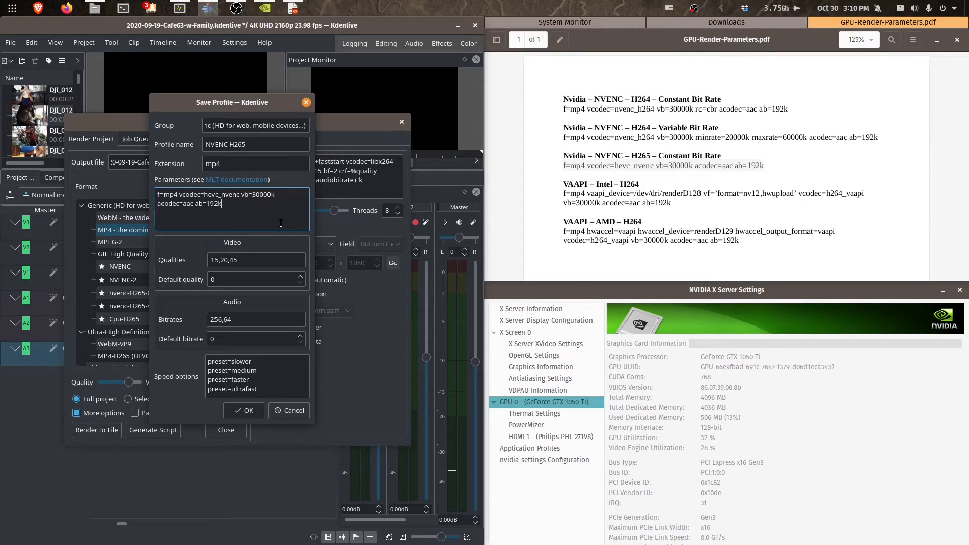
Step: Clear the video qualities, audio bitrates and speed options in the NVENC H265 profile, and cancel without saving it
drag(242, 260, 183, 256)
key(BackSpace)
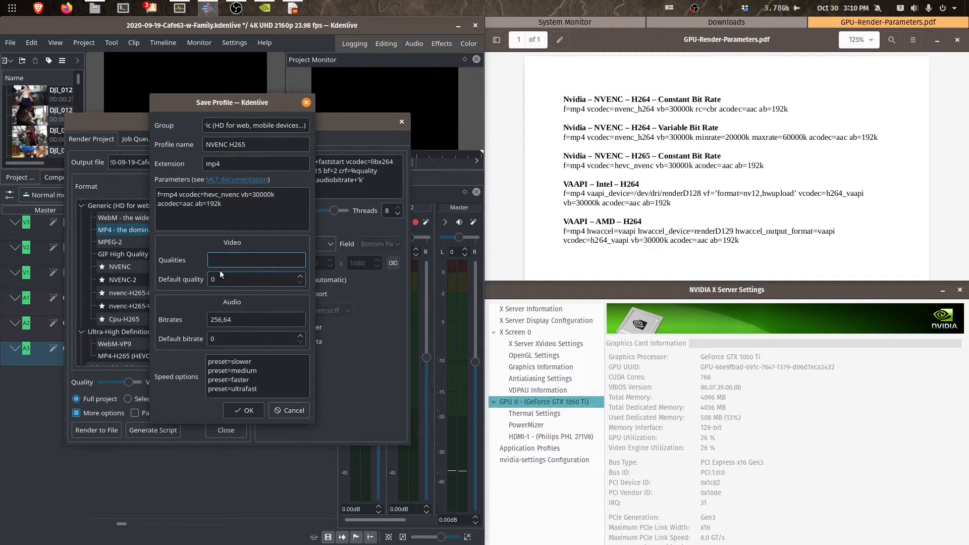
drag(246, 320, 195, 320)
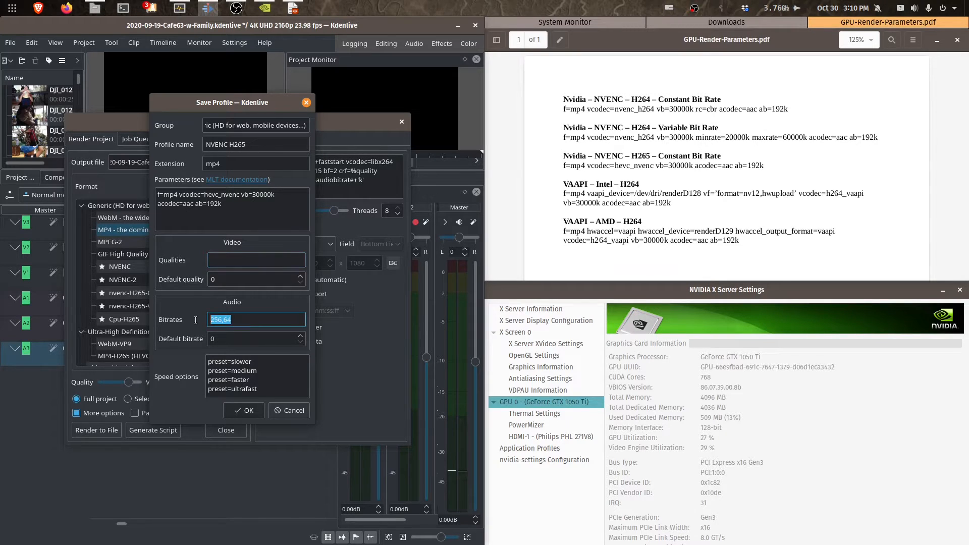
key(BackSpace)
drag(267, 389, 194, 362)
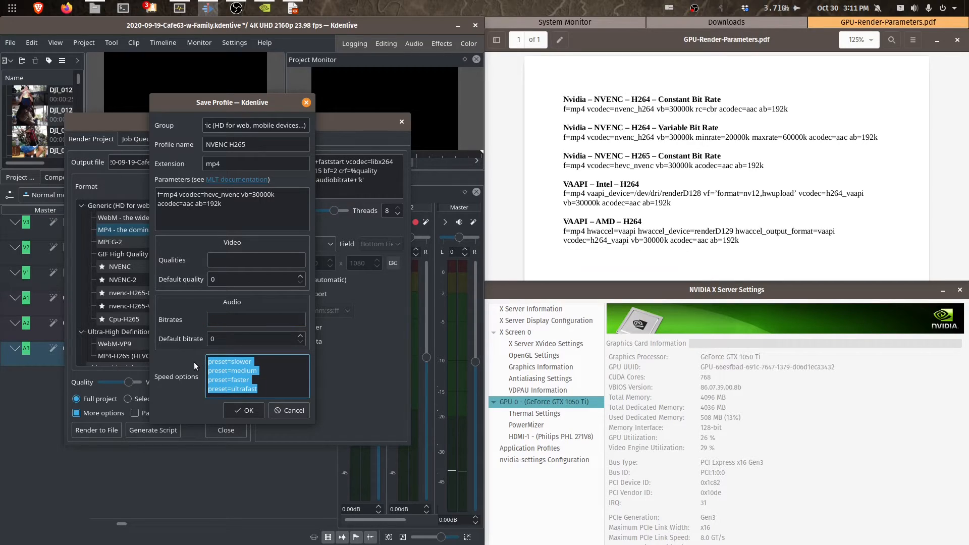
key(BackSpace)
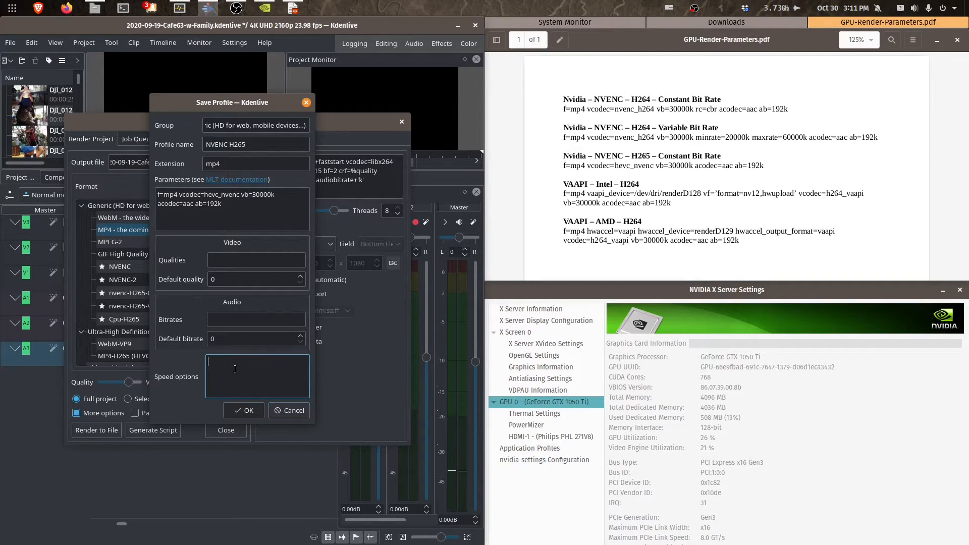
click(280, 410)
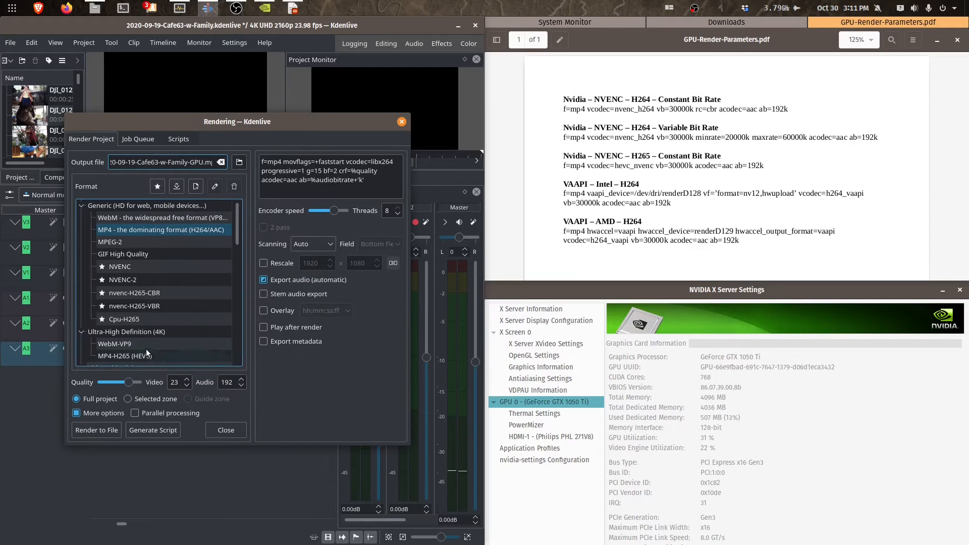
Step: Select the custom nvenc-H265-CBR render profile and compare its parameters with the NVENC H265 constant bit rate line in the PDF
click(127, 292)
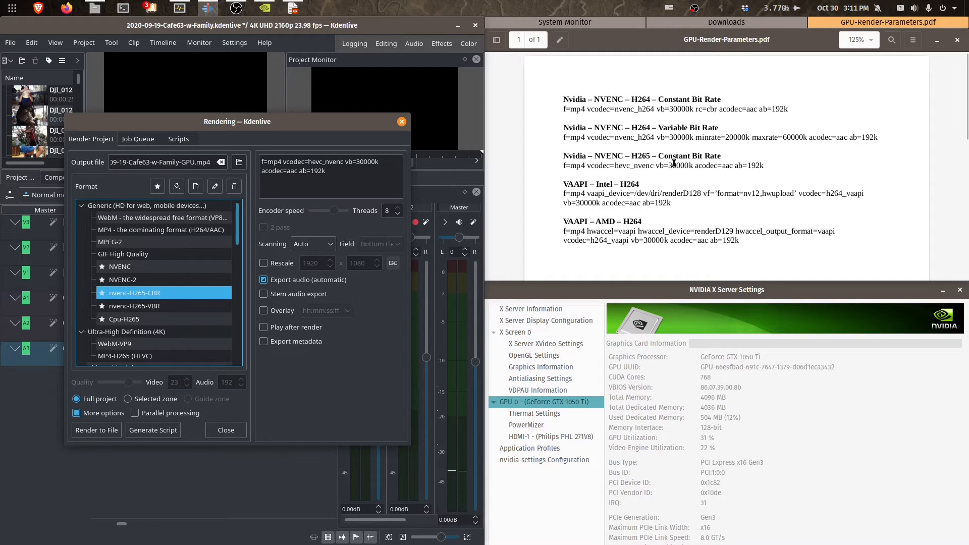
click(333, 177)
drag(559, 165, 764, 167)
drag(333, 174, 253, 158)
click(150, 296)
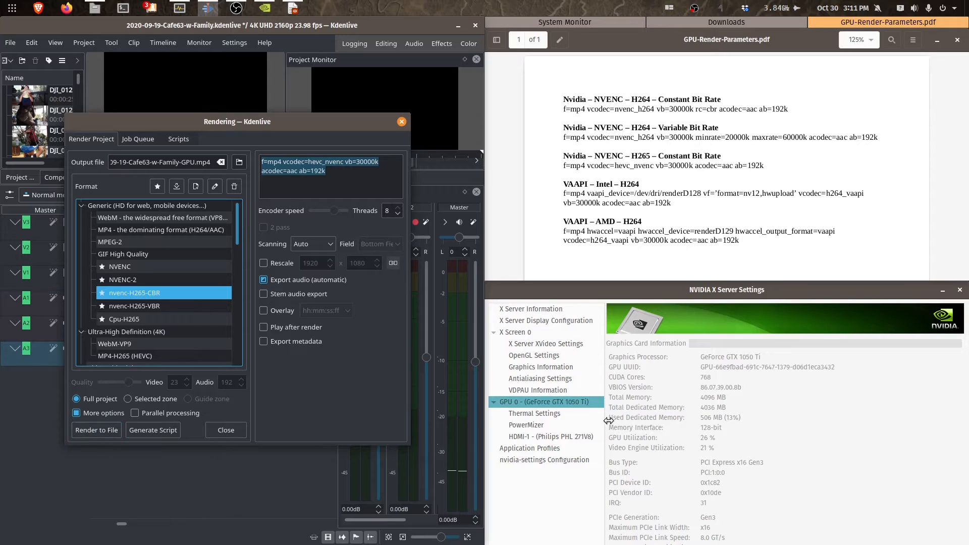
Step: Show System Monitor's CPU history alongside the GPU and video engine utilization, and render the full project to the GPU file
click(716, 298)
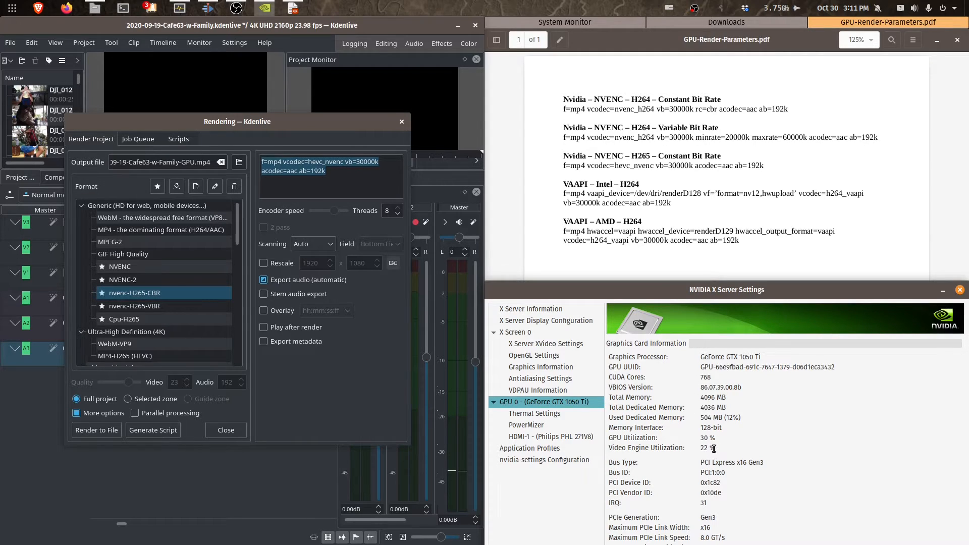
drag(716, 449, 691, 440)
mouse_move(240, 13)
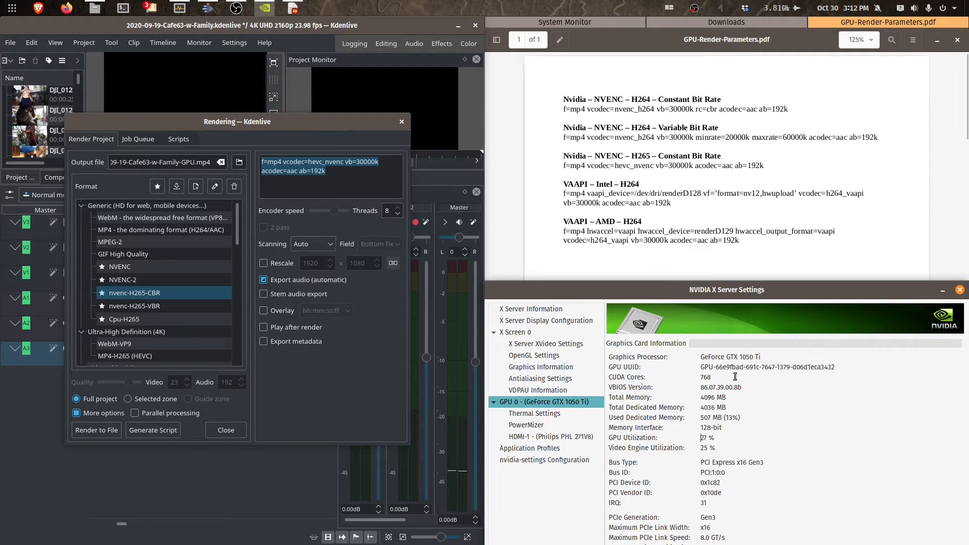
click(619, 20)
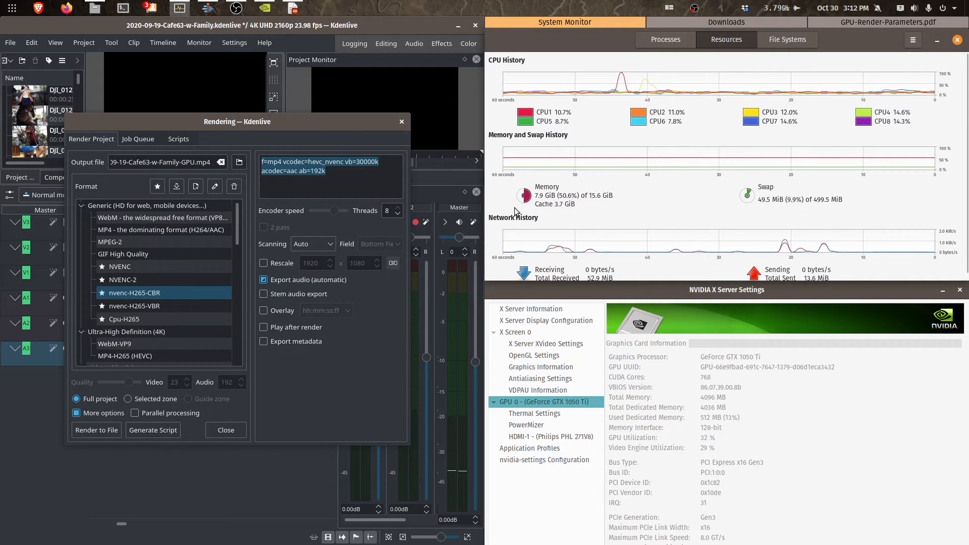
click(103, 432)
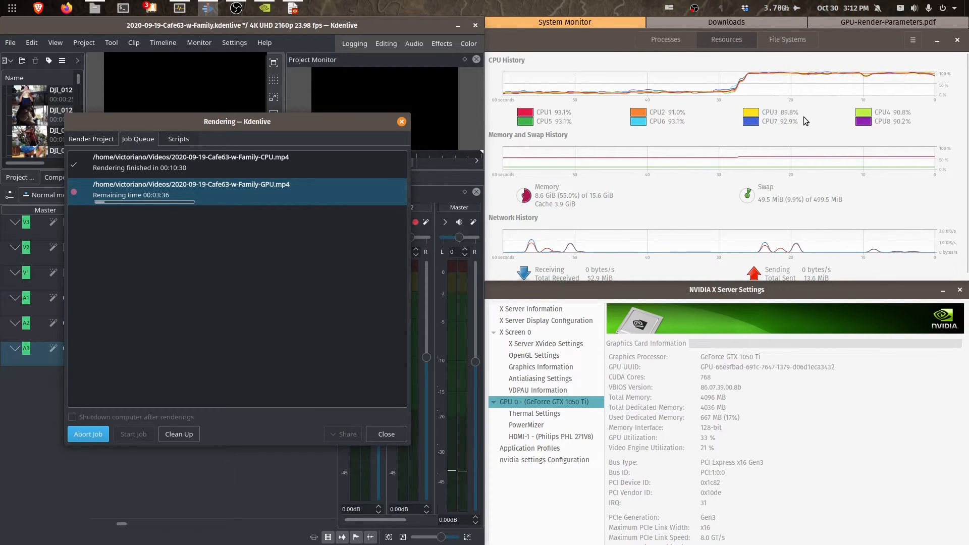
drag(717, 448, 692, 449)
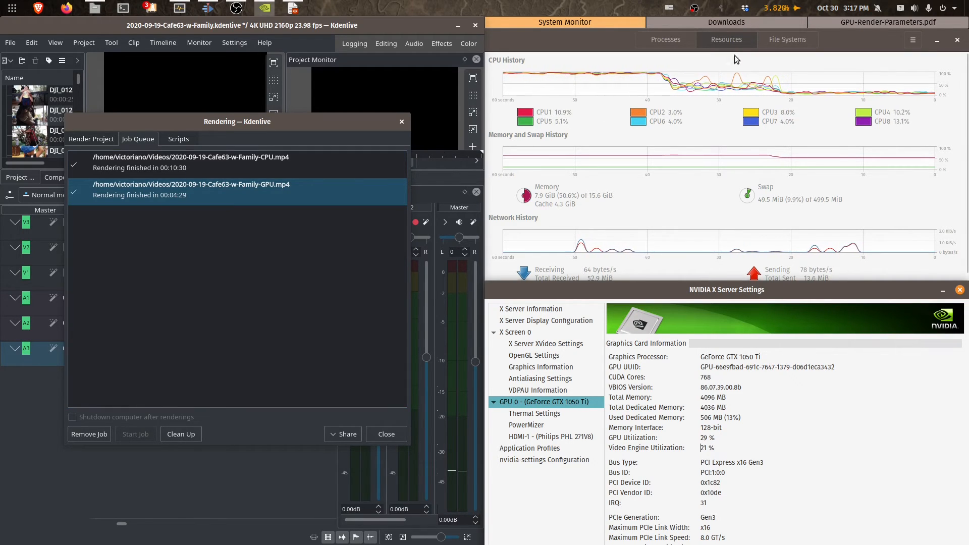
Step: Open the Videos folder and check the file size in the basic properties of 2020-09-19-Cafe63-w-Family-CPU.mp4
click(754, 23)
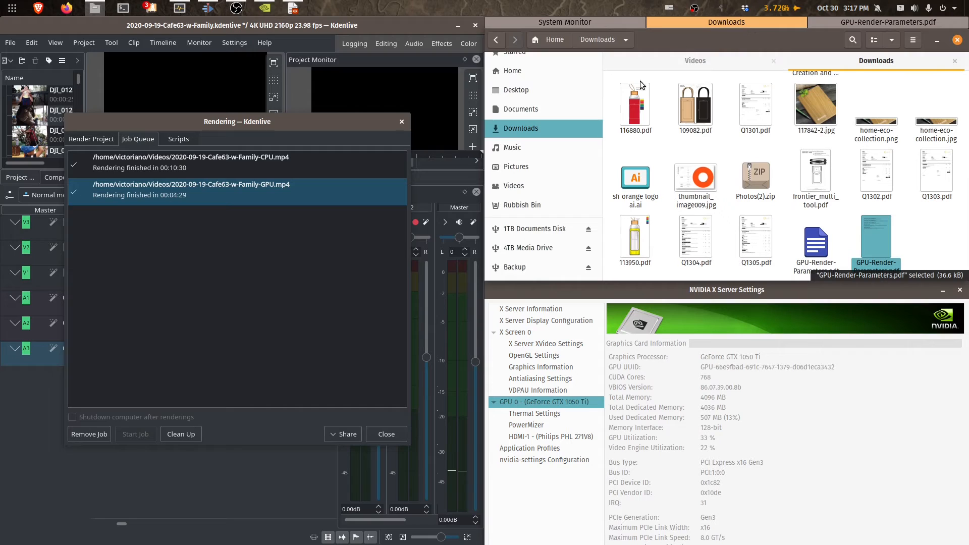
click(531, 185)
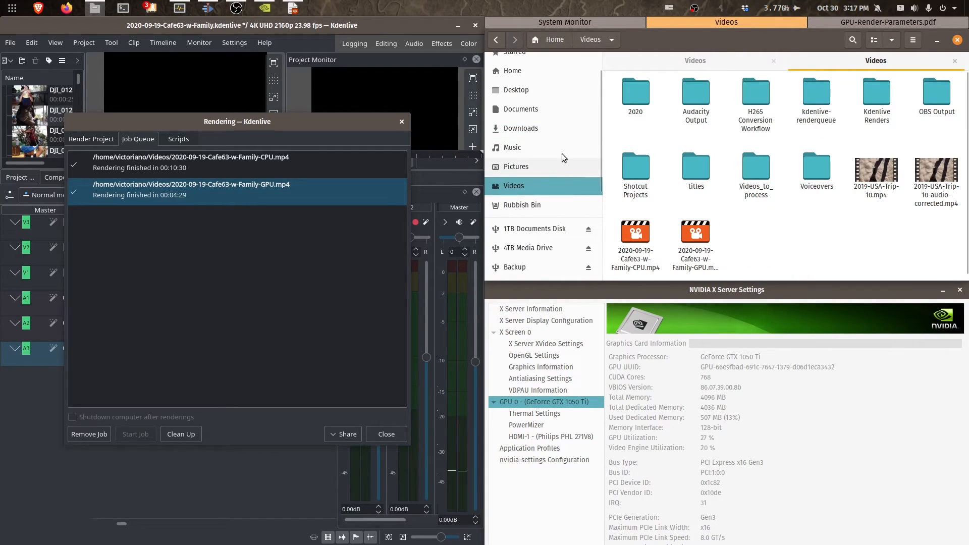
right_click(640, 247)
click(672, 472)
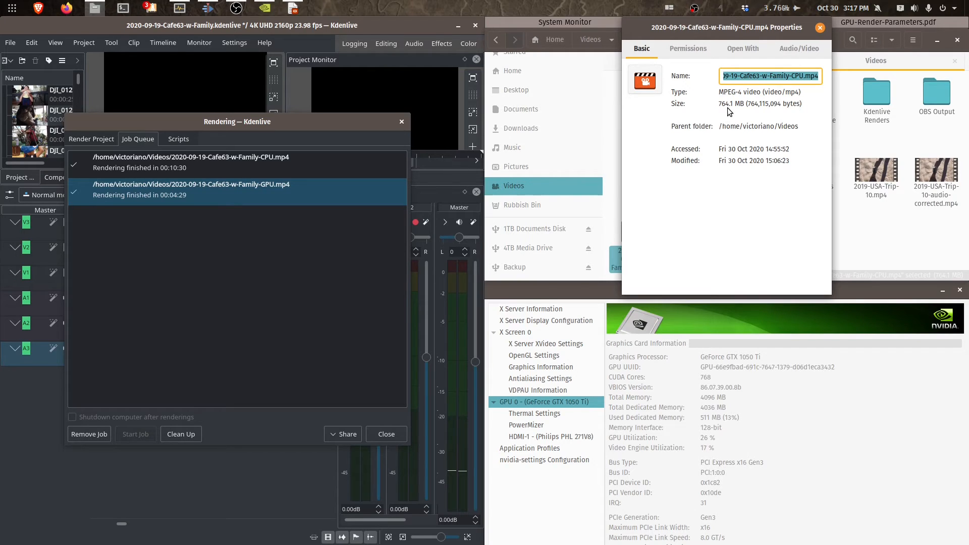
click(820, 28)
Step: Inspect the basic and audio/video properties of 2020-09-19-Cafe63-w-Family-GPU.mp4, including its size, duration and video codec
right_click(702, 251)
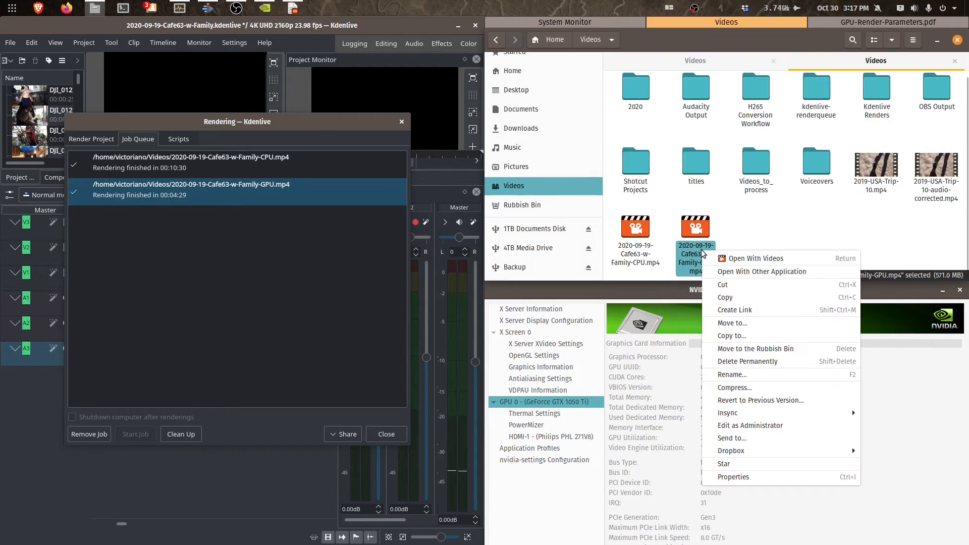
click(734, 477)
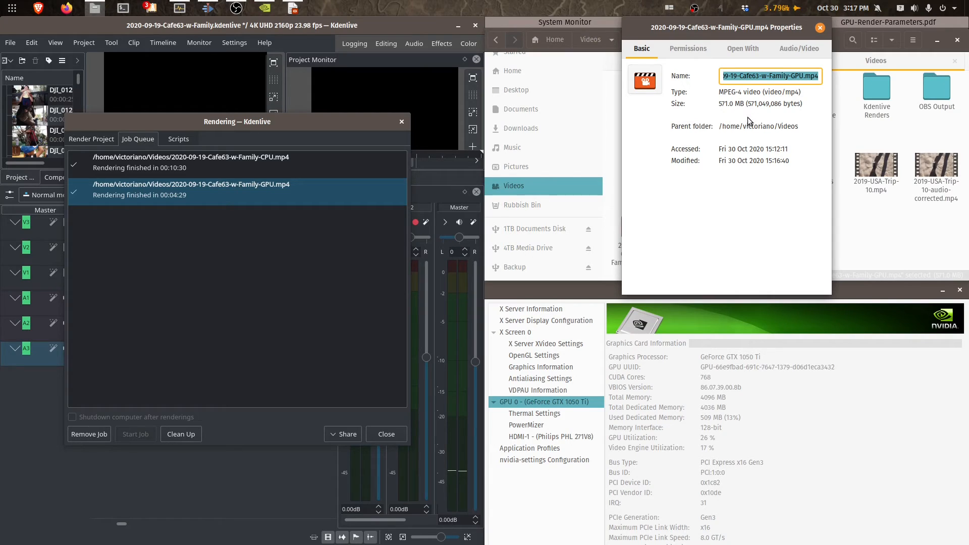
click(795, 50)
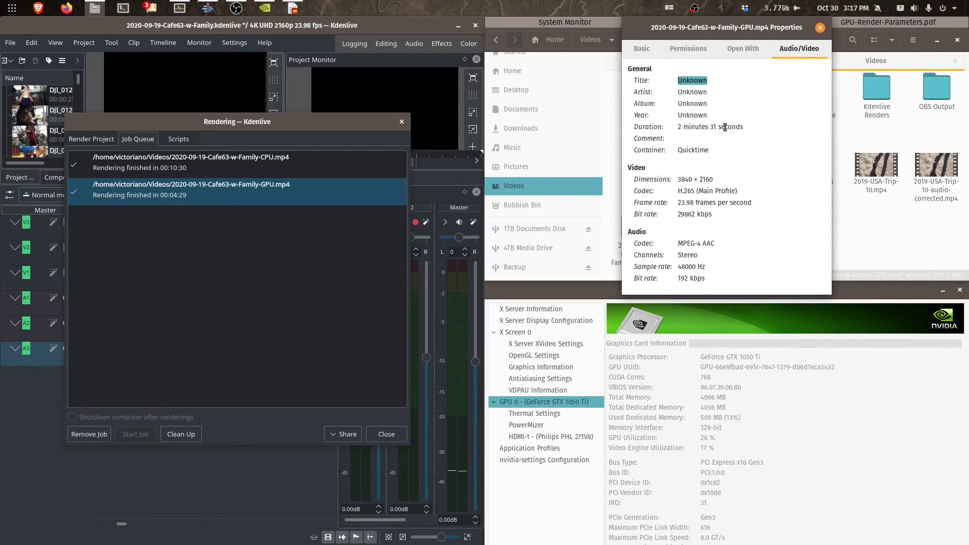
mouse_move(681, 192)
mouse_down()
mouse_move(698, 192)
mouse_move(674, 190)
mouse_up()
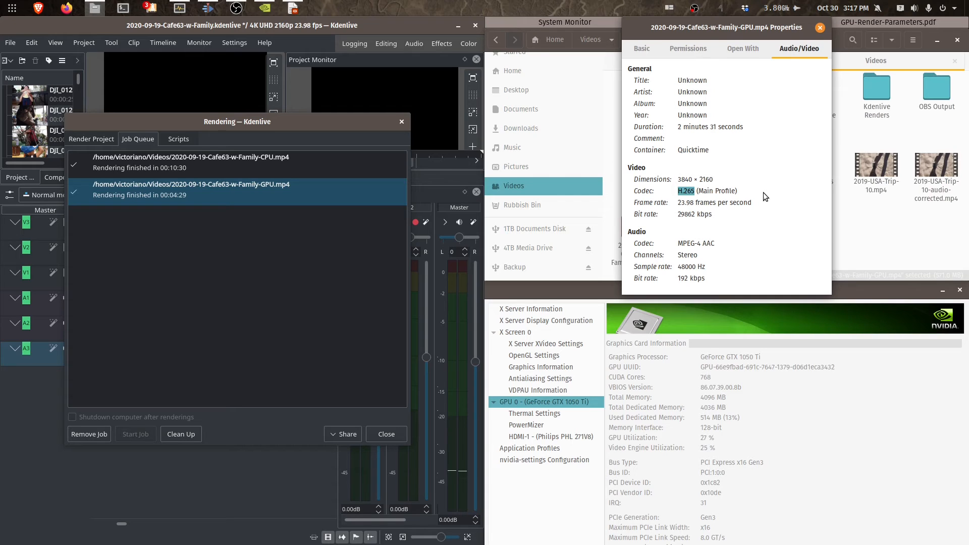
click(820, 28)
click(666, 237)
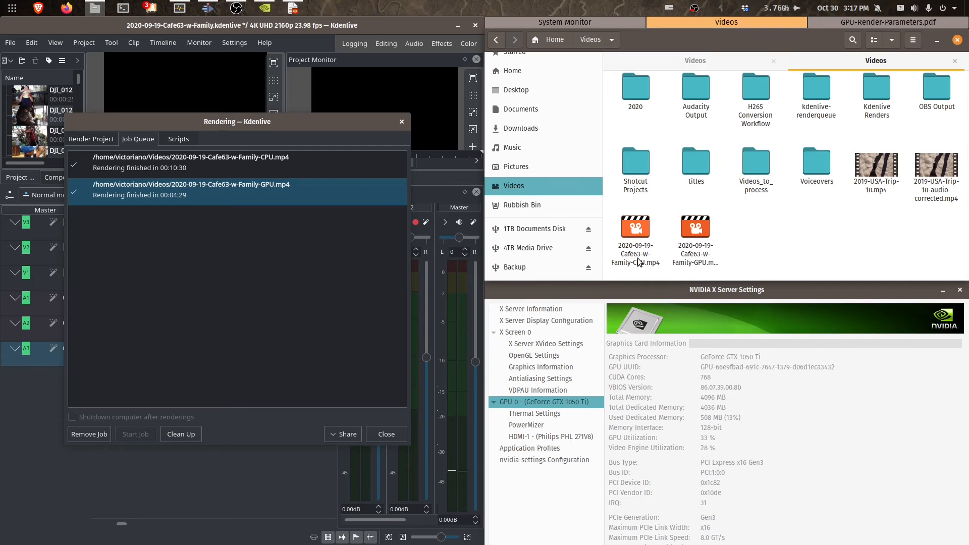